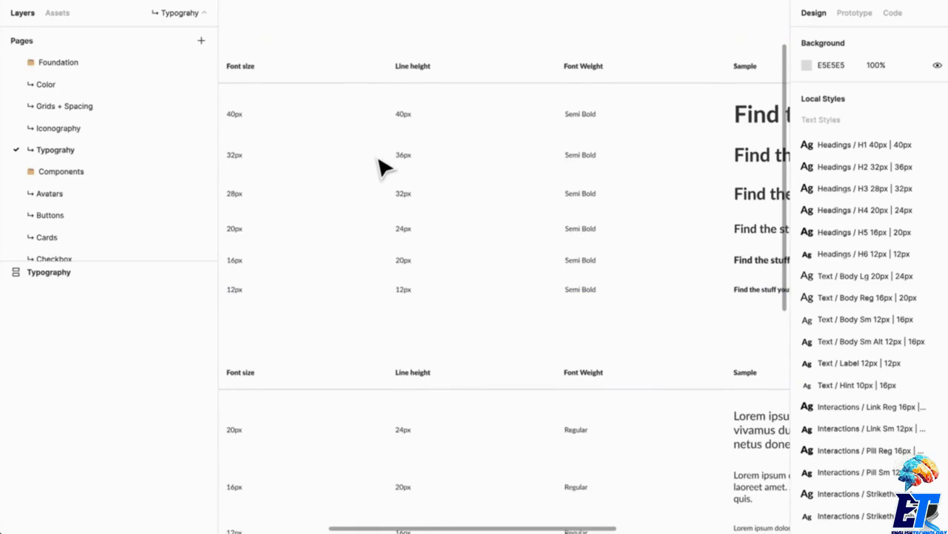
Examine the style name, font size, line height, font weight and sample columns of the Headings table.
drag(632, 185, 367, 208)
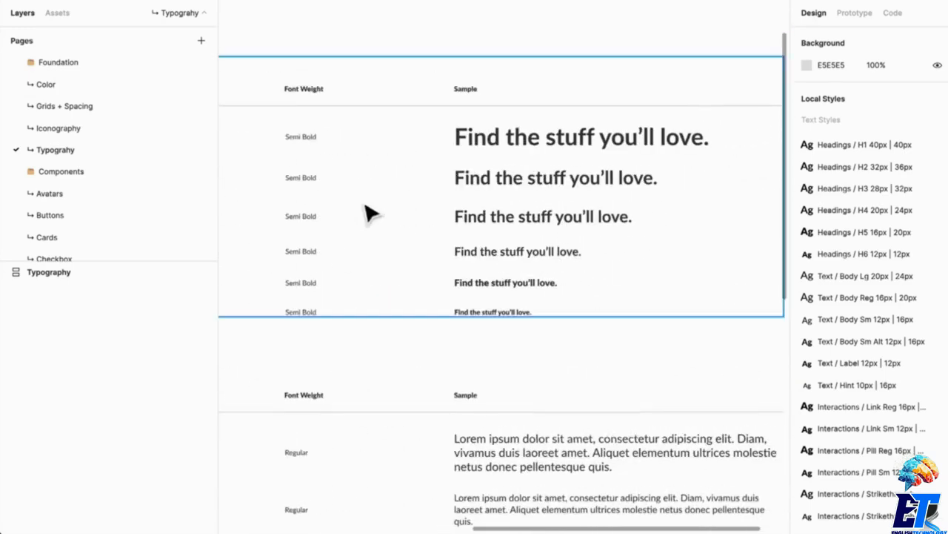
scroll(604, 208, up, 1)
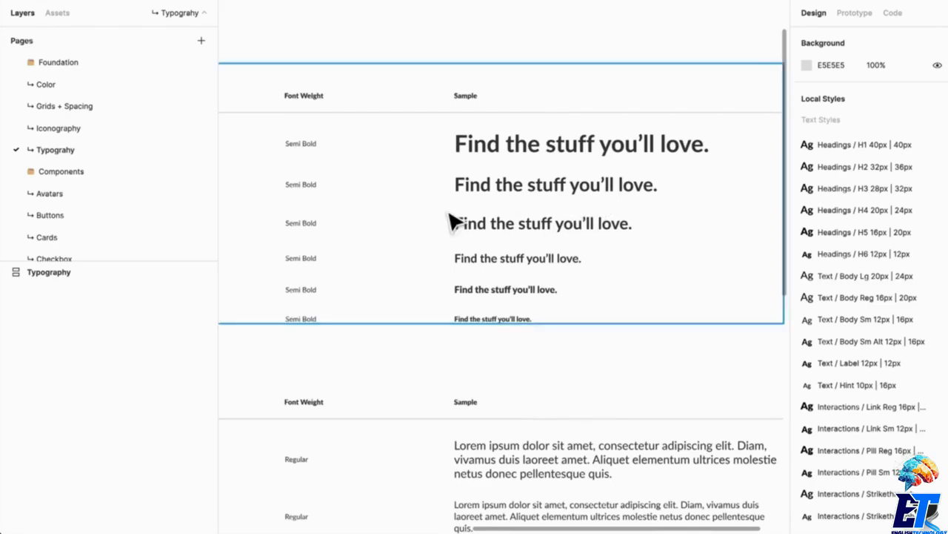
drag(385, 231, 584, 241)
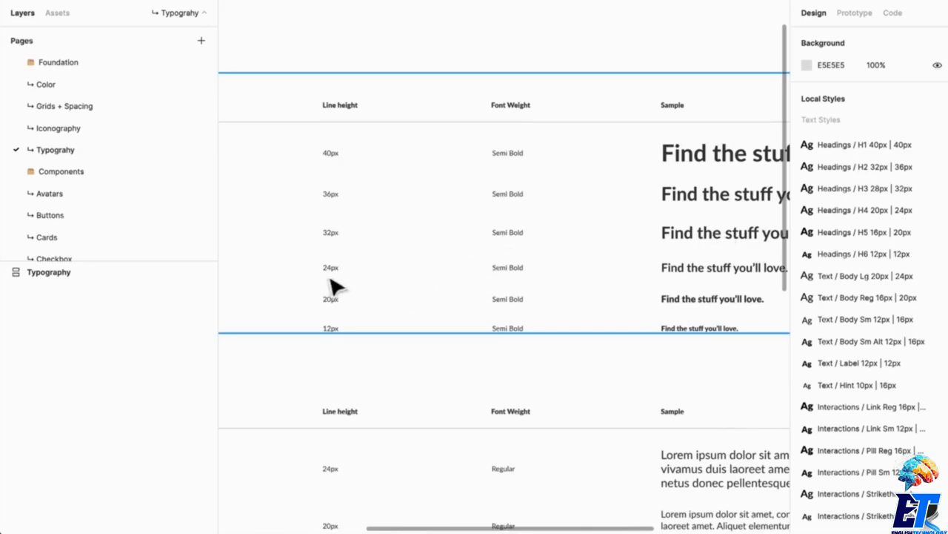
drag(326, 257, 483, 249)
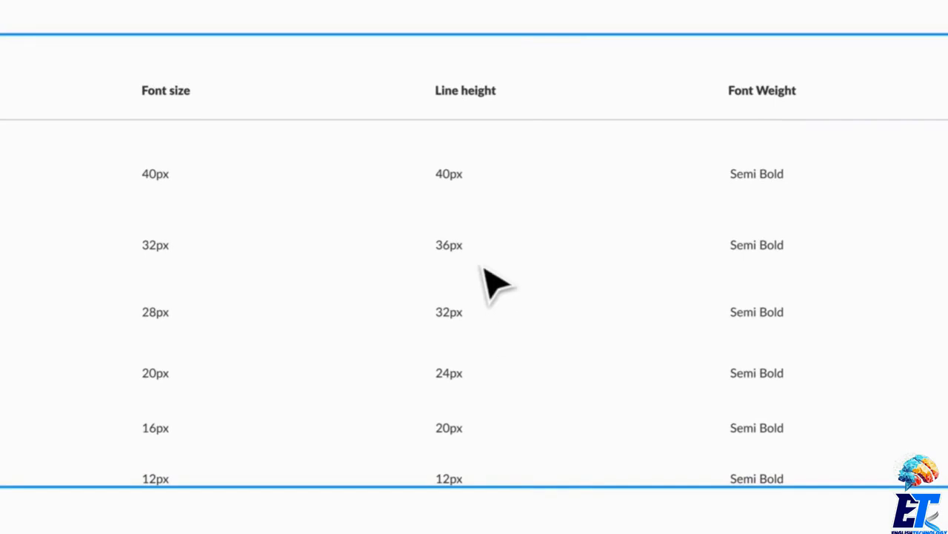
drag(275, 341, 356, 356)
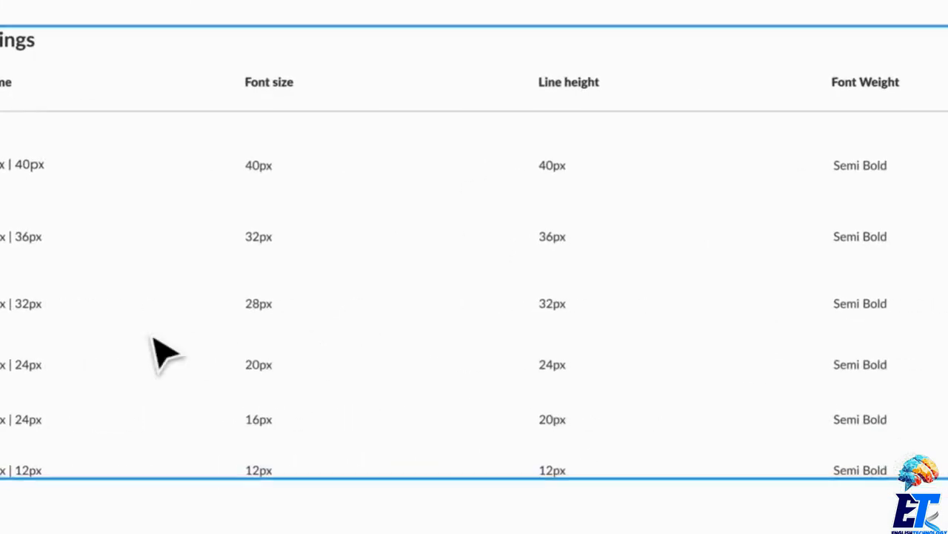
drag(244, 356, 360, 329)
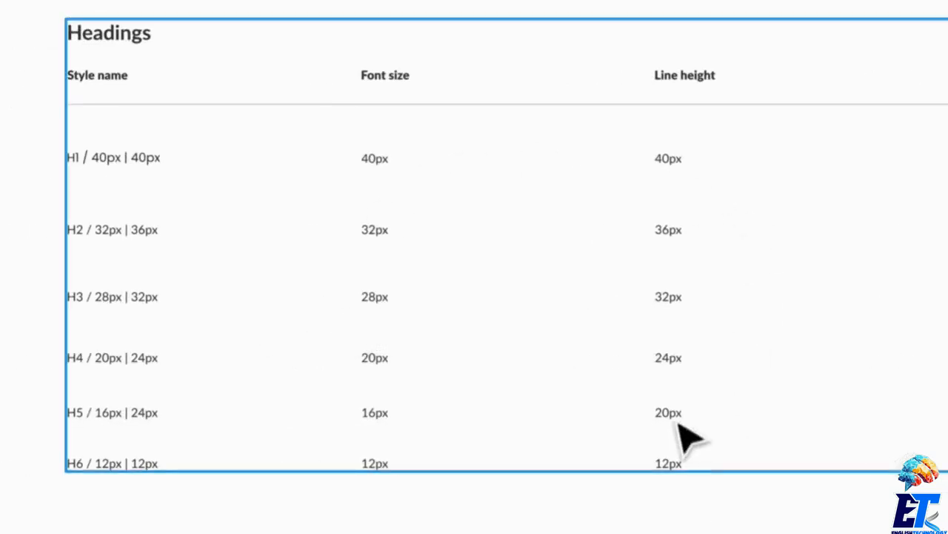
drag(741, 421, 522, 390)
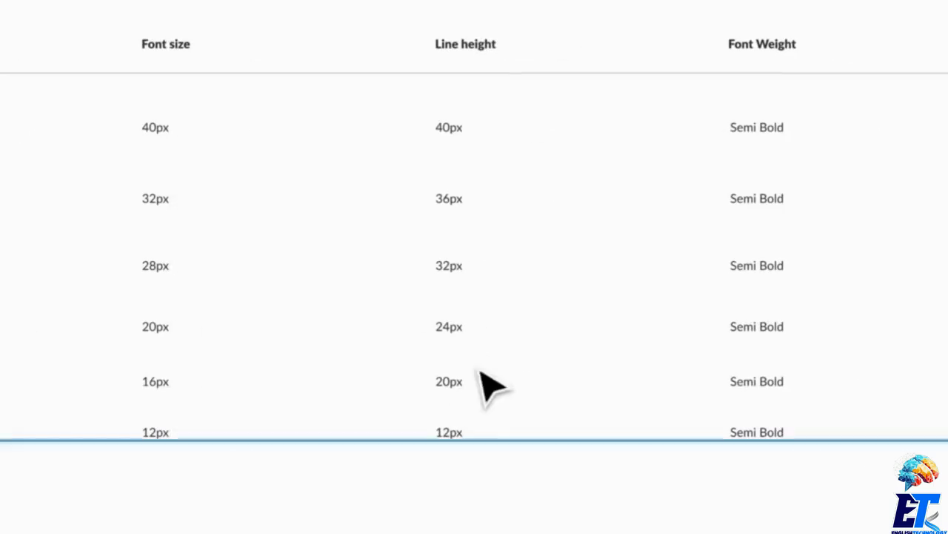
scroll(450, 370, down, 1)
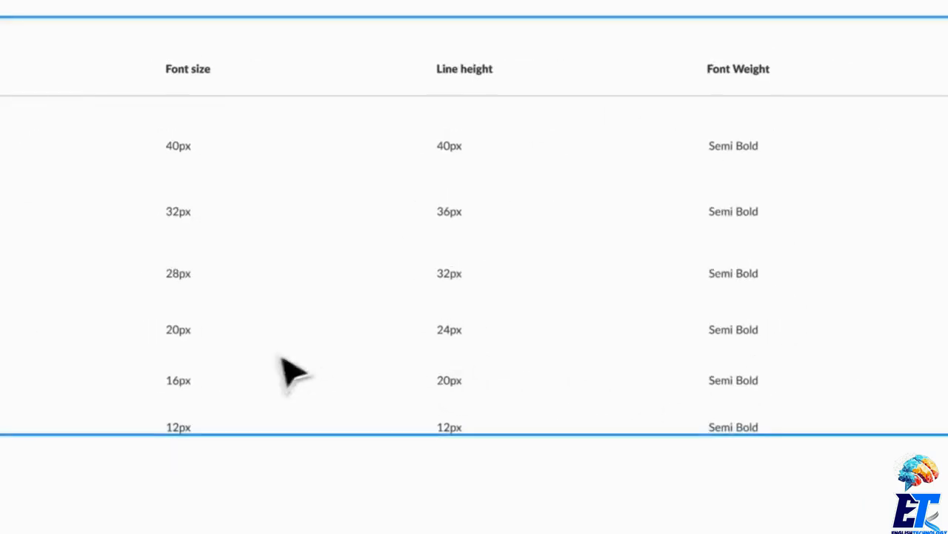
drag(284, 358, 480, 358)
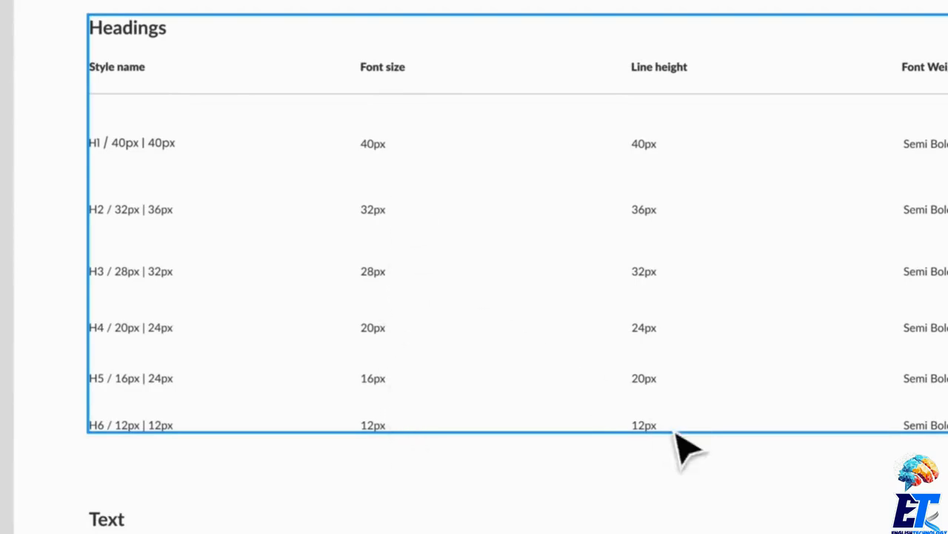
drag(674, 435, 439, 467)
drag(585, 450, 208, 450)
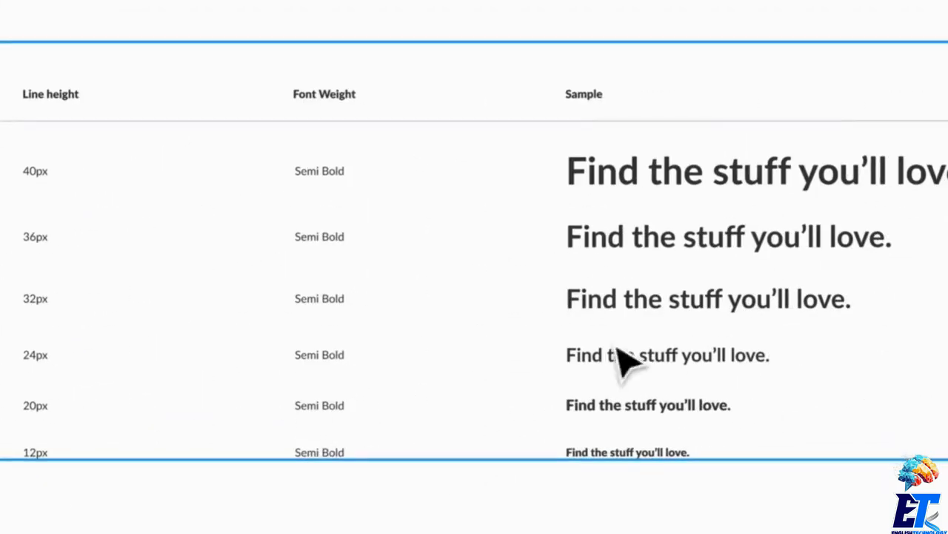
Select the Headings frame to inspect its layout properties, and clear the selection.
click(273, 382)
drag(750, 342, 385, 378)
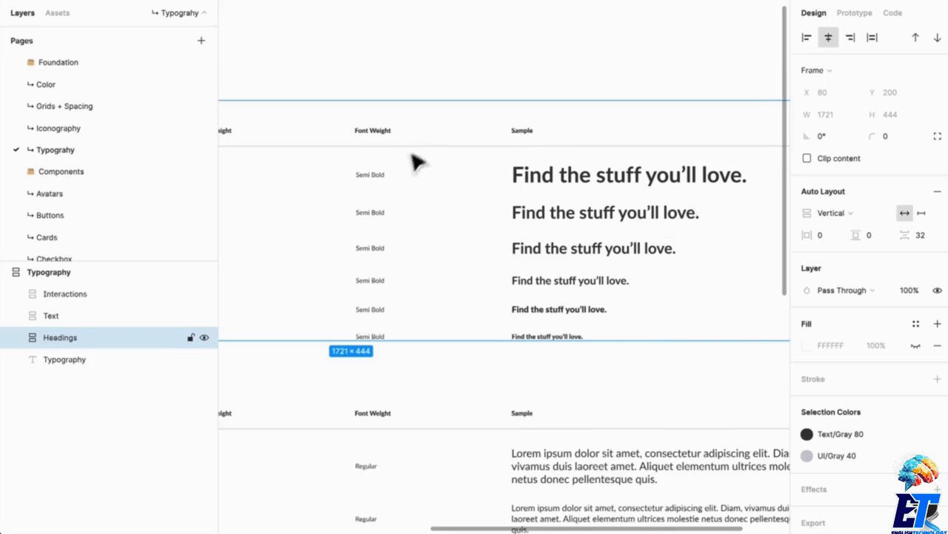
click(457, 376)
drag(421, 308, 719, 257)
drag(506, 303, 529, 371)
click(319, 240)
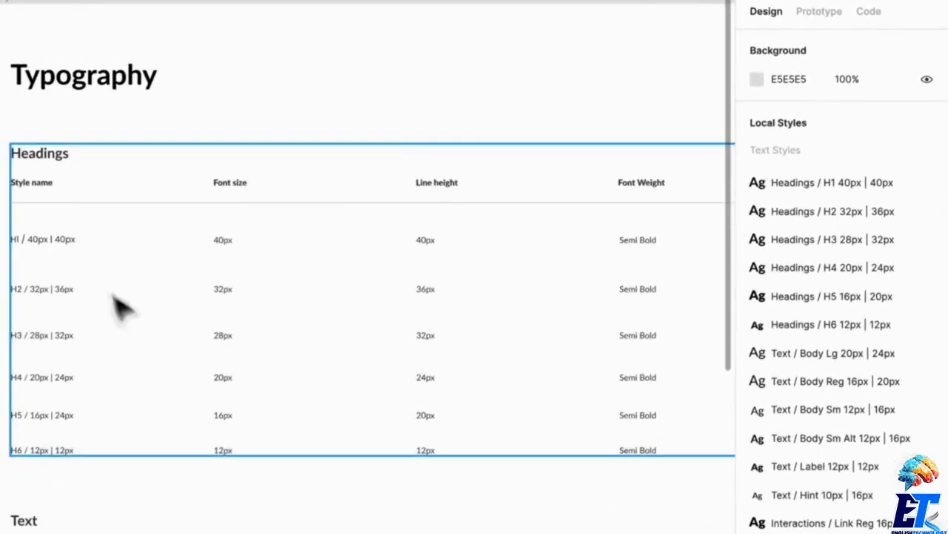
scroll(30, 333, down, 1)
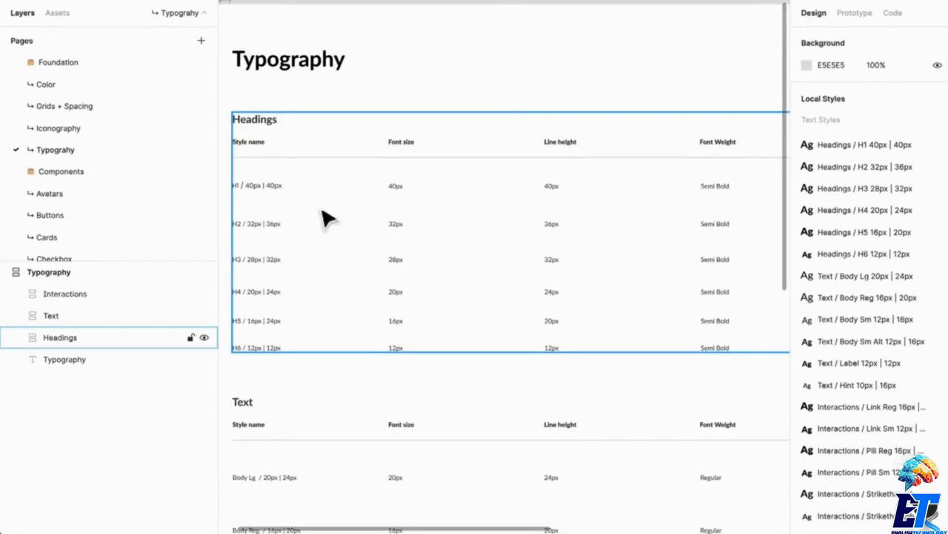
Reselect the Headings frame, compare its rows from style name through to sample text, and deselect it.
right_click(596, 210)
click(536, 217)
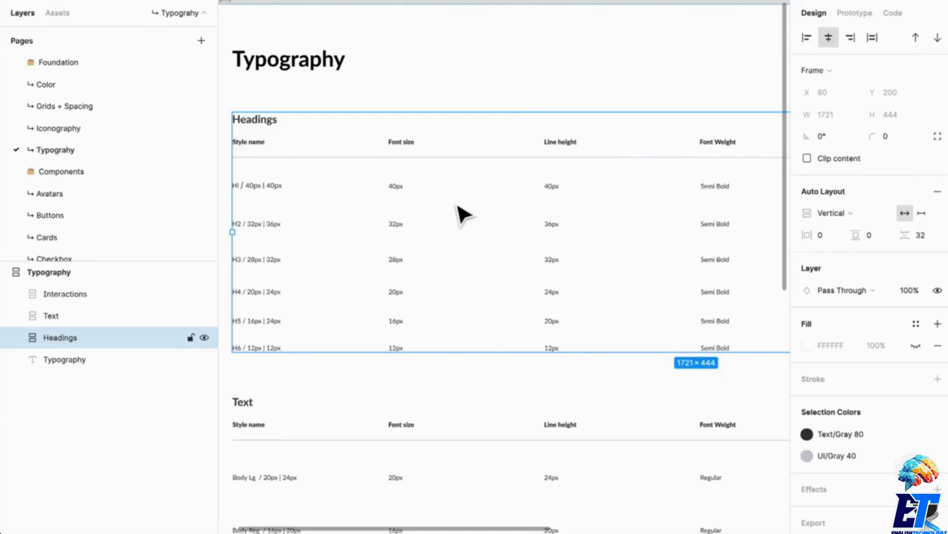
scroll(621, 244, right, 10)
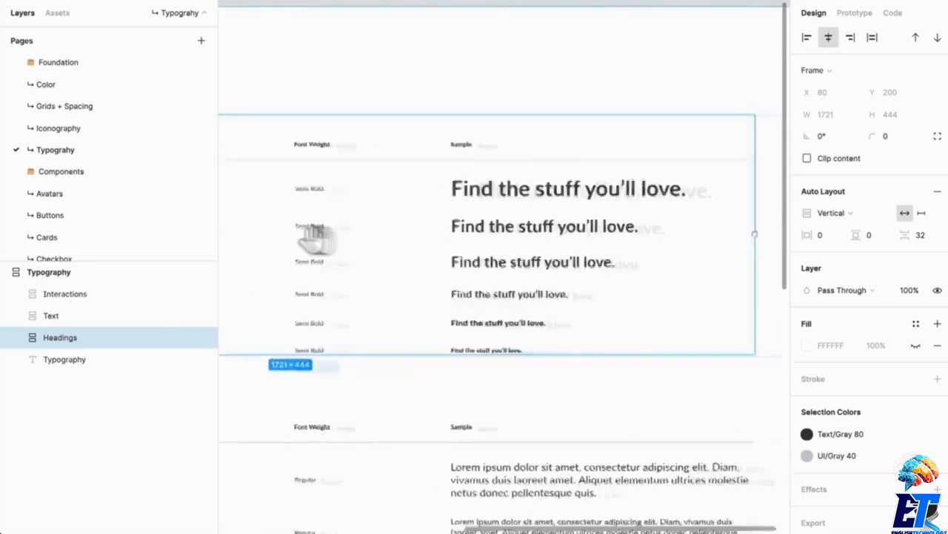
scroll(492, 253, left, 5)
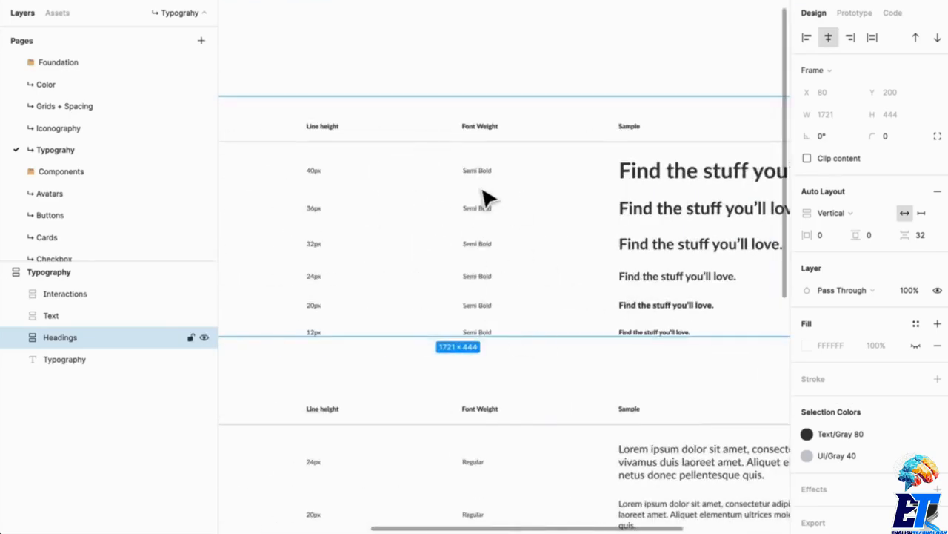
drag(364, 259, 498, 281)
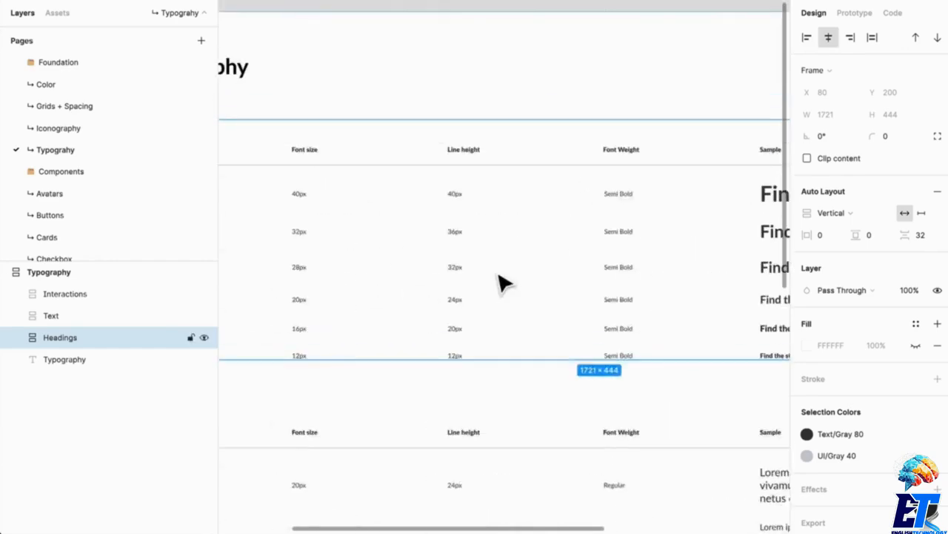
scroll(503, 281, up, 2)
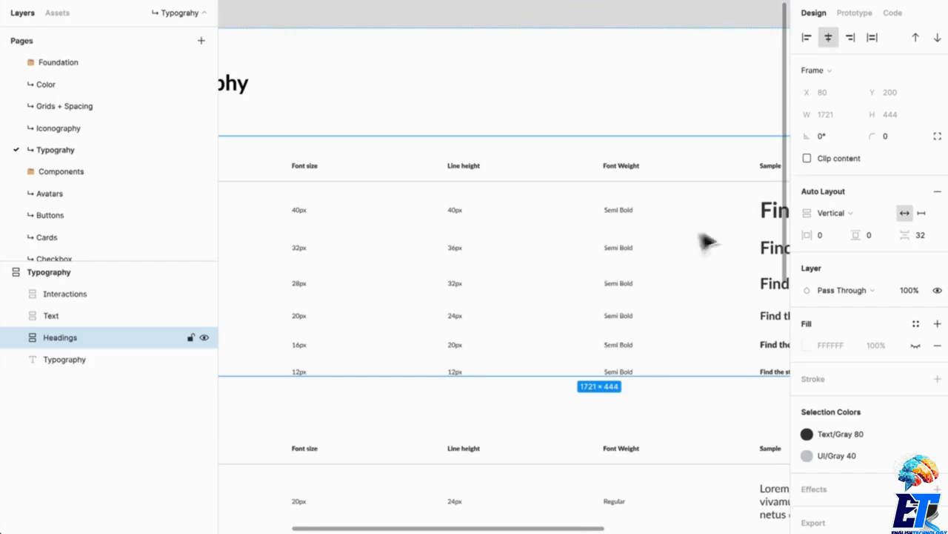
drag(709, 243, 661, 255)
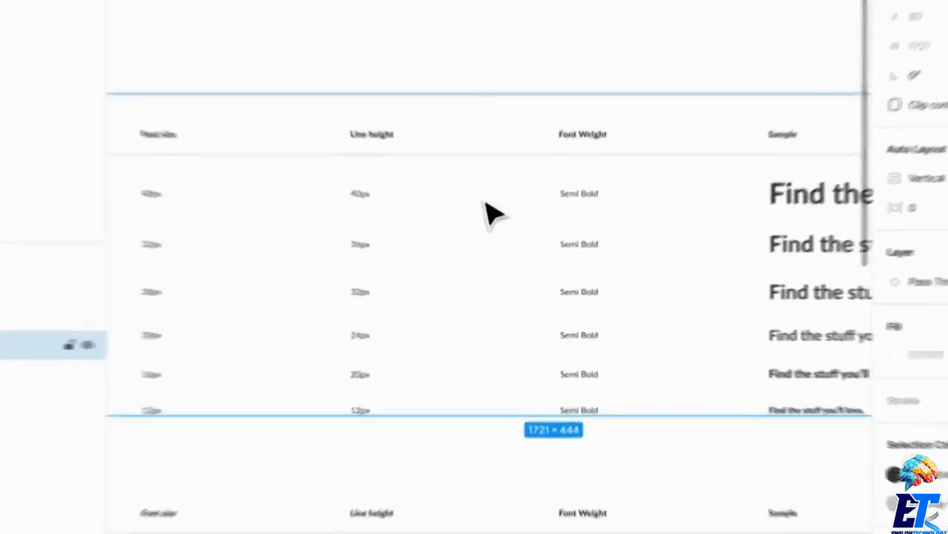
scroll(392, 183, up, 1)
scroll(577, 228, down, 2)
drag(538, 236, 771, 216)
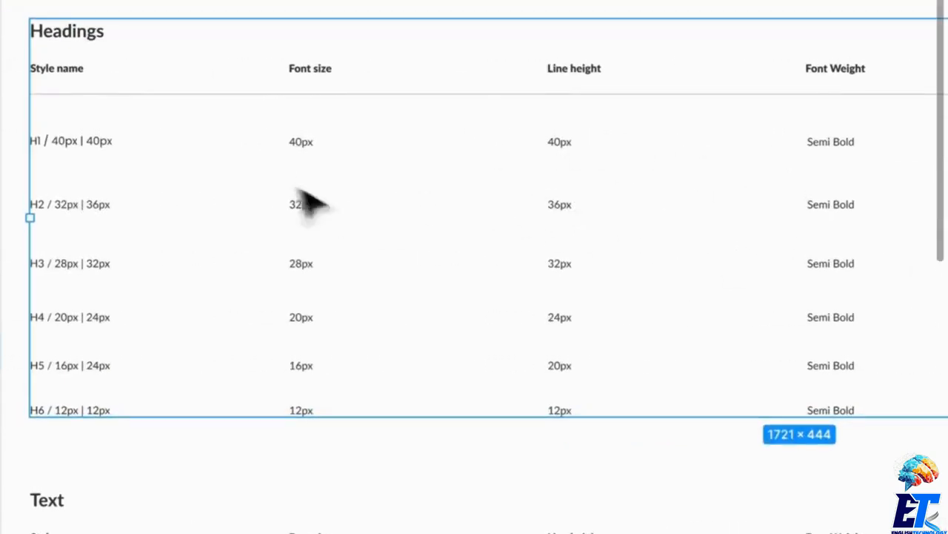
scroll(298, 189, down, 1)
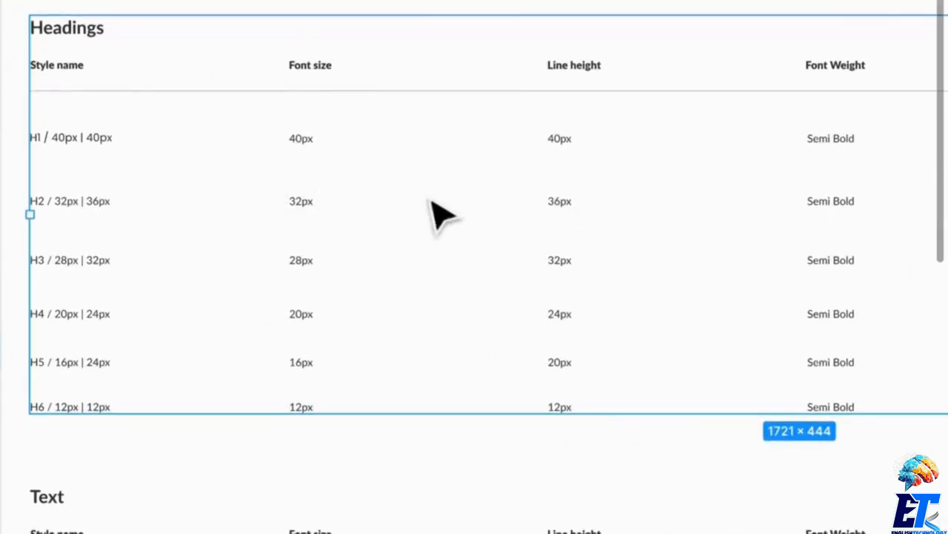
drag(581, 227, 403, 169)
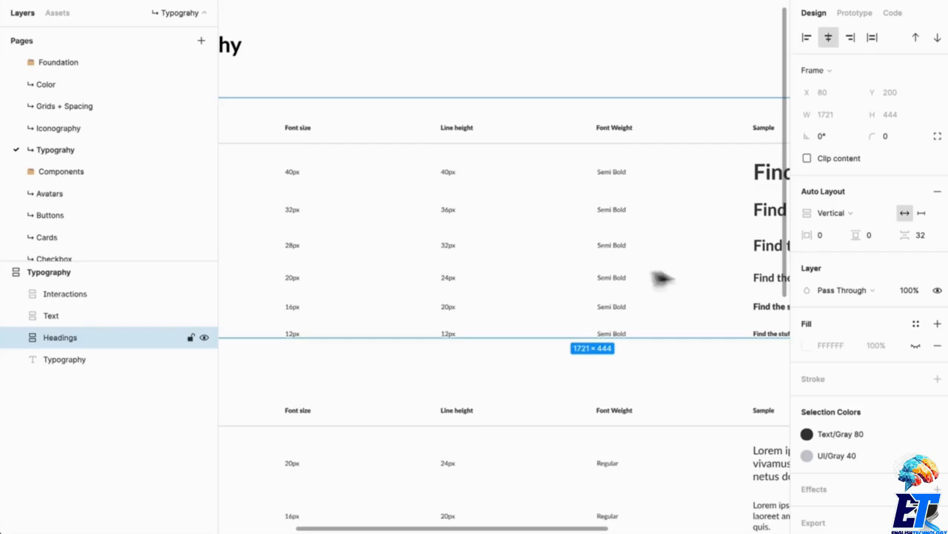
drag(662, 278, 546, 271)
click(585, 83)
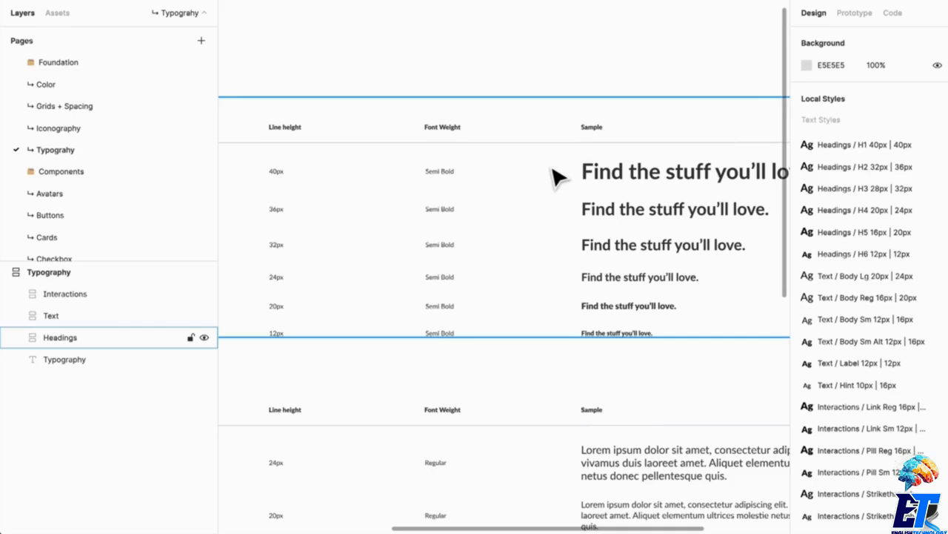
Inspect the properties of the H1 row in the Headings table and of its line height text.
drag(683, 238, 506, 252)
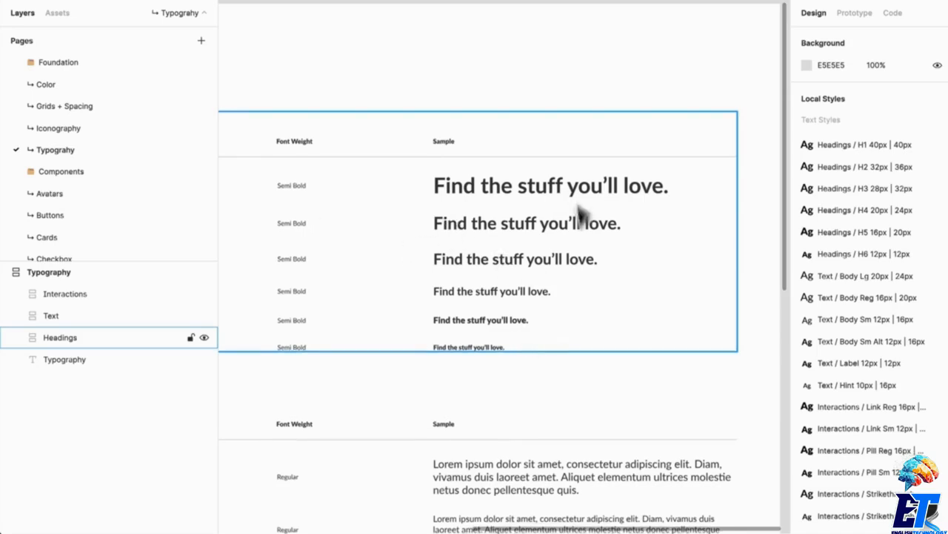
drag(450, 293, 597, 284)
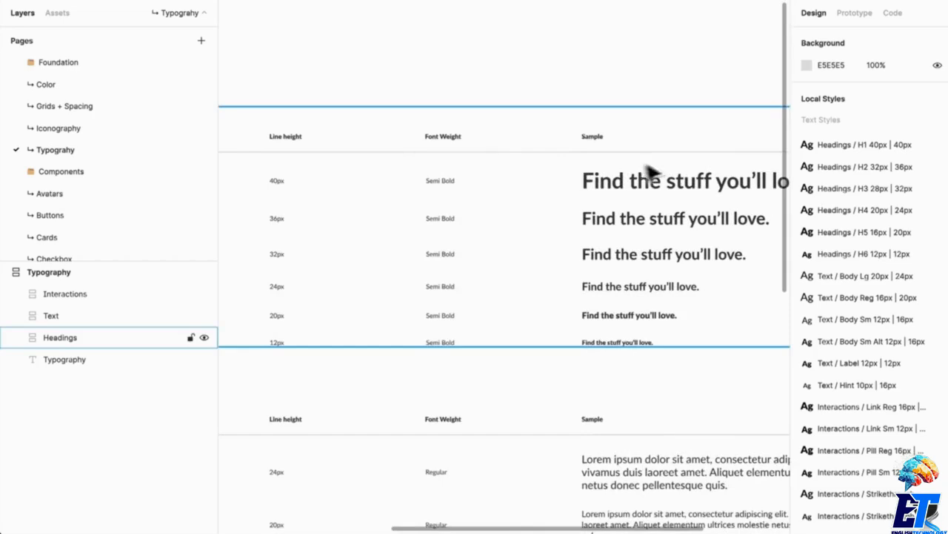
click(655, 193)
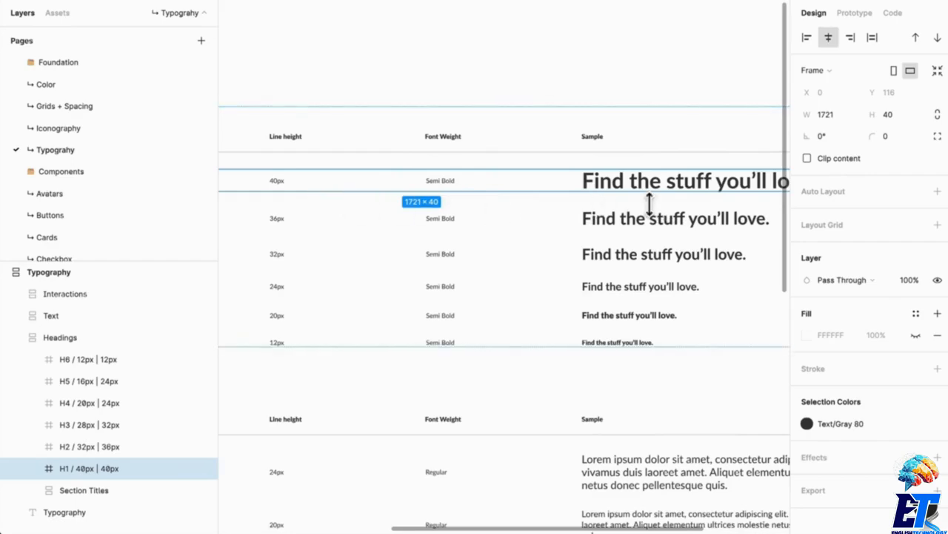
drag(683, 215, 815, 216)
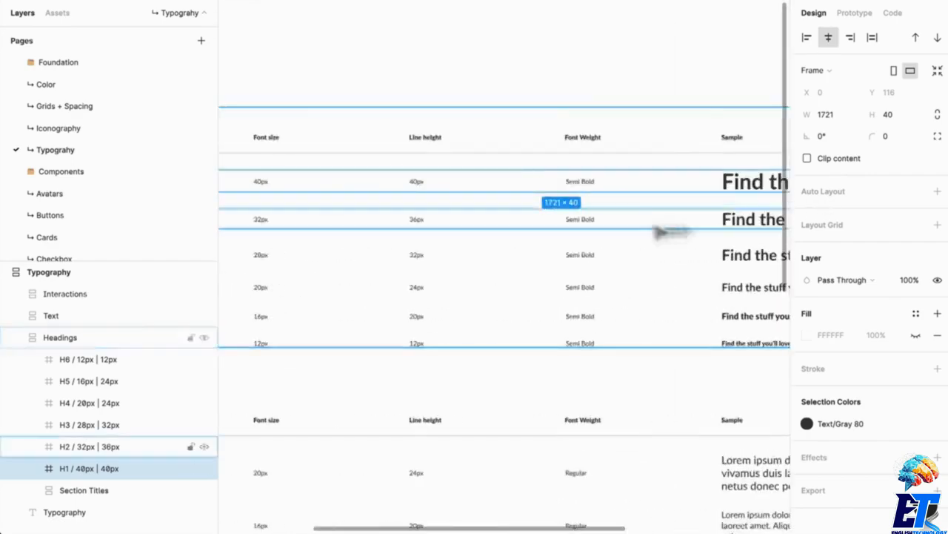
drag(621, 233, 709, 237)
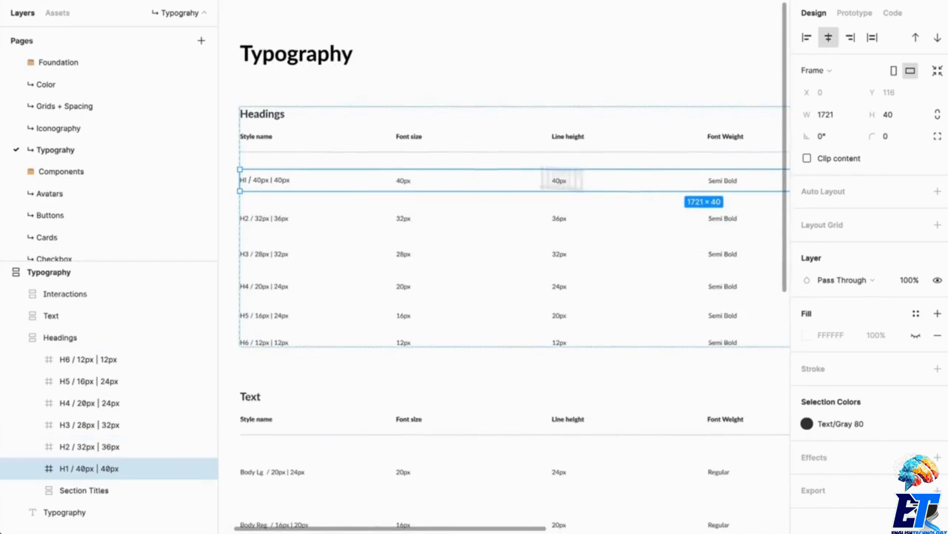
double_click(580, 186)
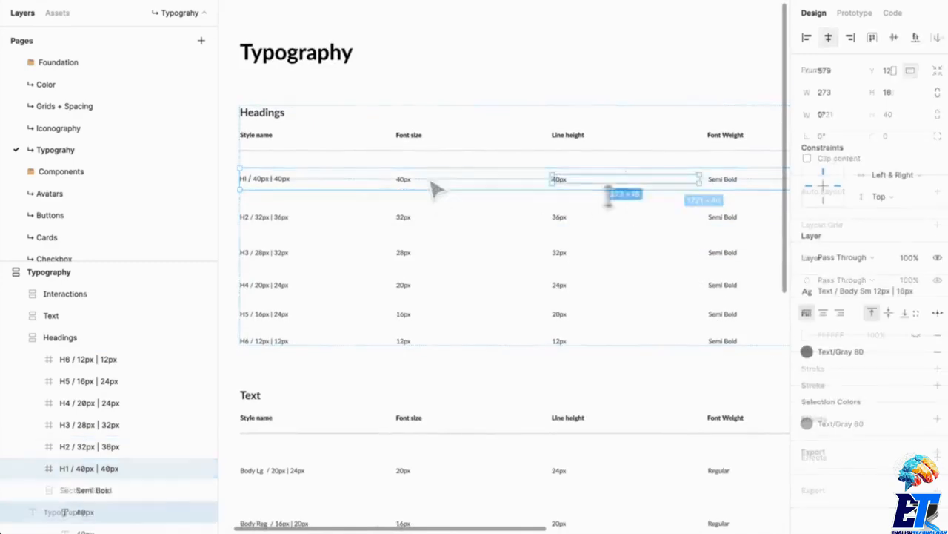
Inspect the generated CSS of the H1 sample text, and return to its design properties.
click(704, 226)
drag(720, 205, 538, 227)
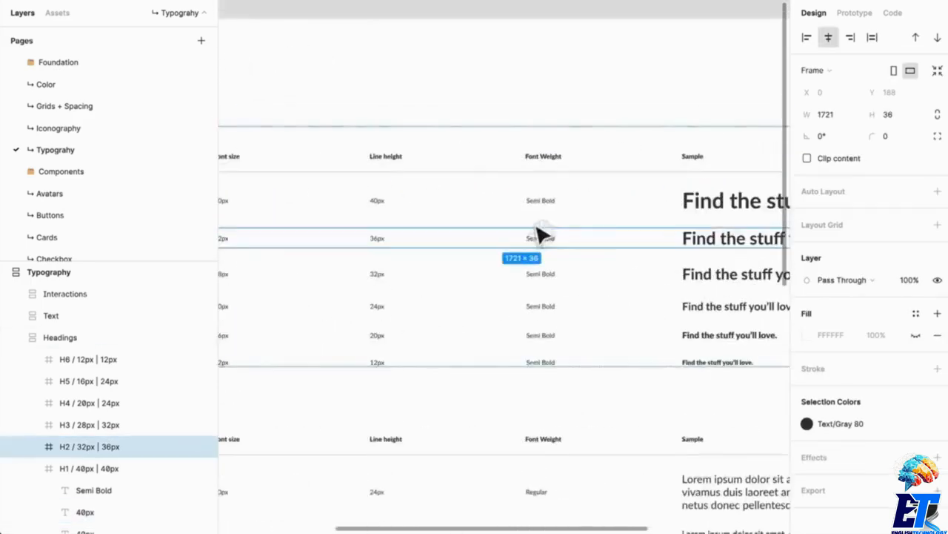
drag(600, 222, 411, 227)
click(623, 217)
click(623, 217)
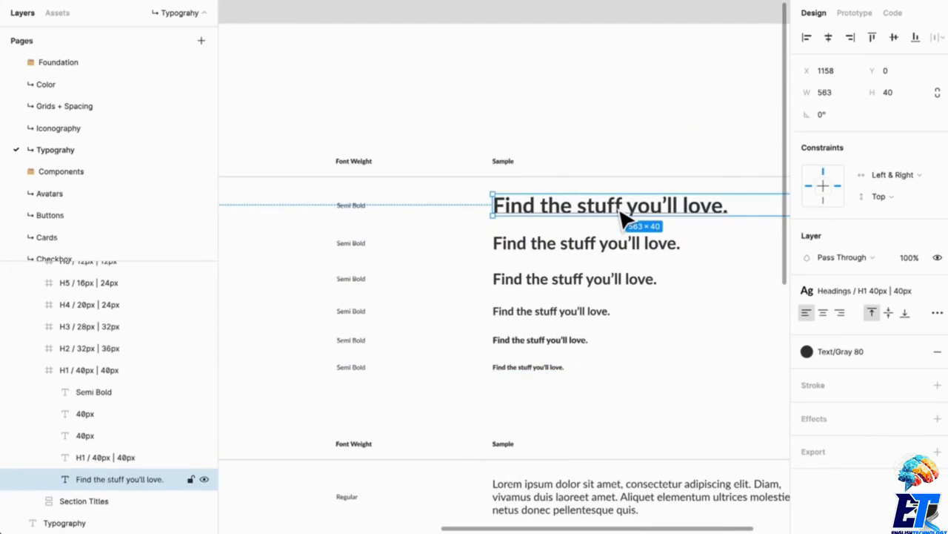
click(894, 16)
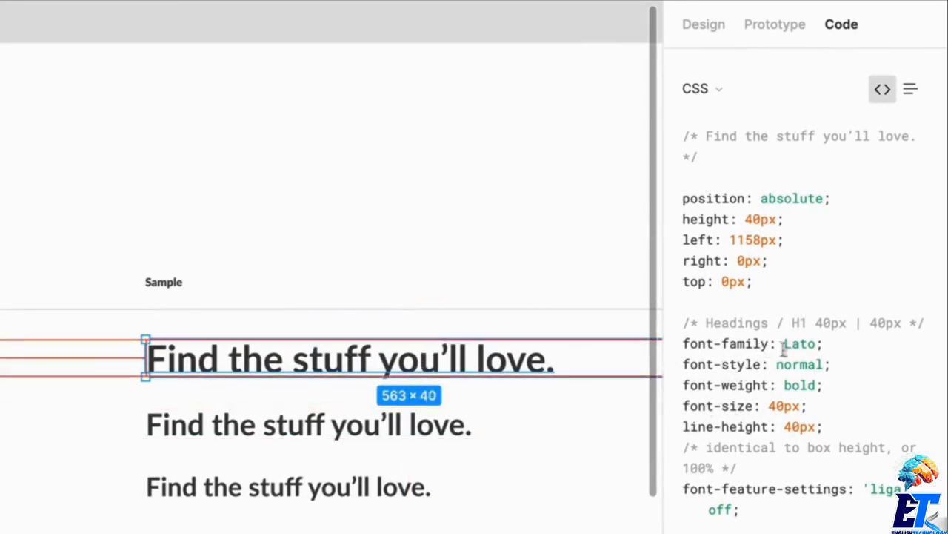
click(702, 27)
Examine the Text styles table below the headings, and return to the Headings rows.
scroll(180, 361, down, 4)
scroll(180, 361, left, 5)
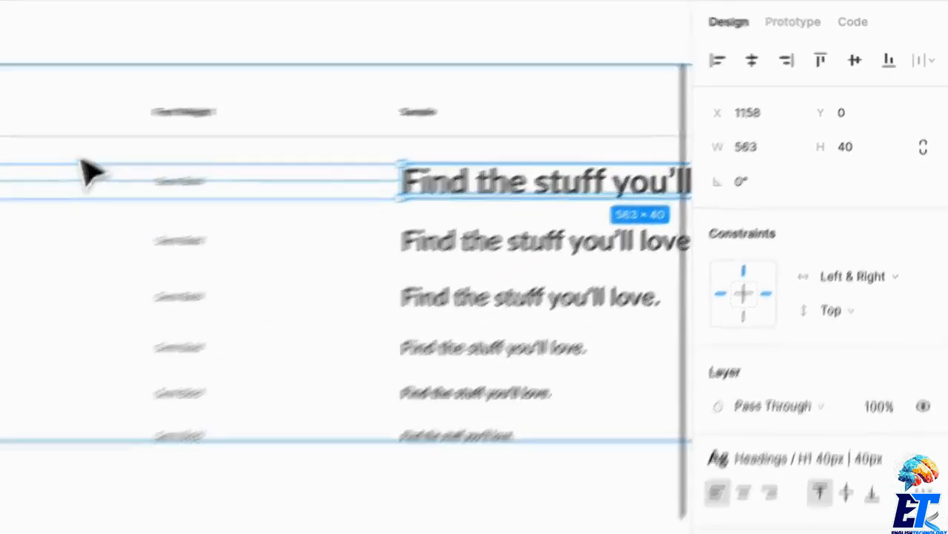
scroll(230, 370, down, 3)
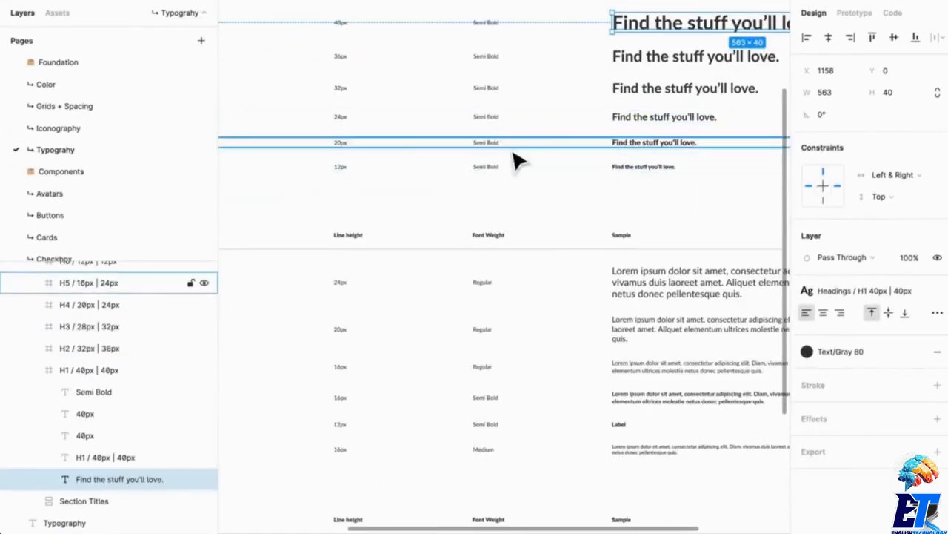
drag(512, 158, 517, 289)
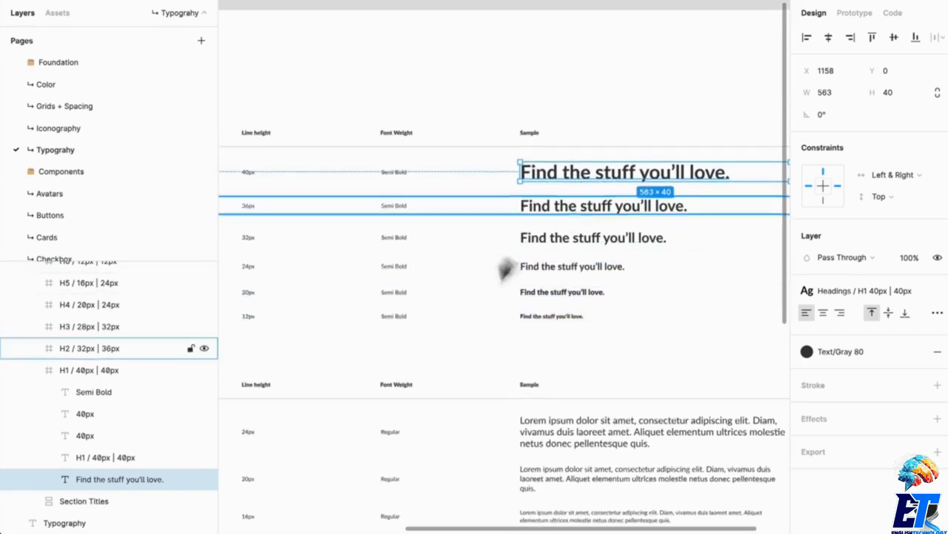
Examine the Text styles table from style names through to sample text, and return to its style names.
drag(394, 368, 546, 191)
drag(519, 259, 664, 207)
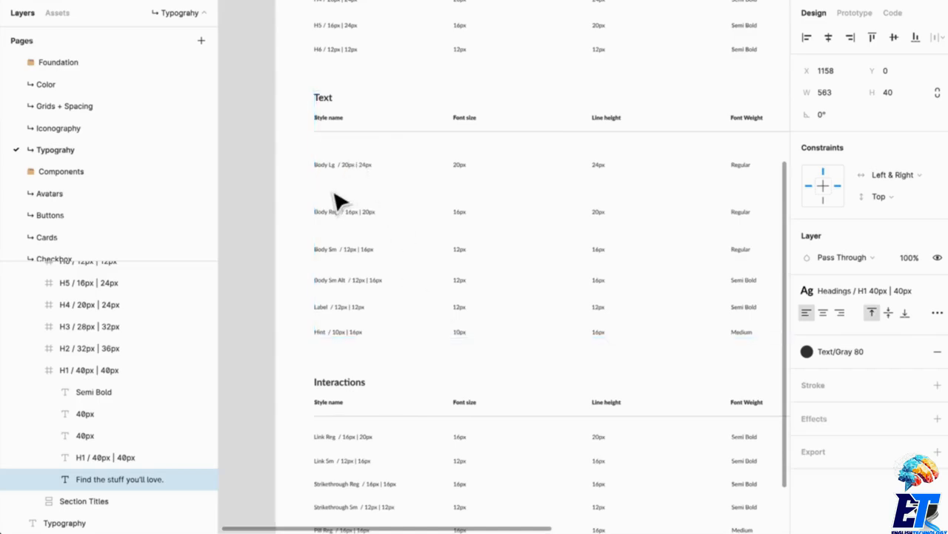
scroll(339, 201, up, 5)
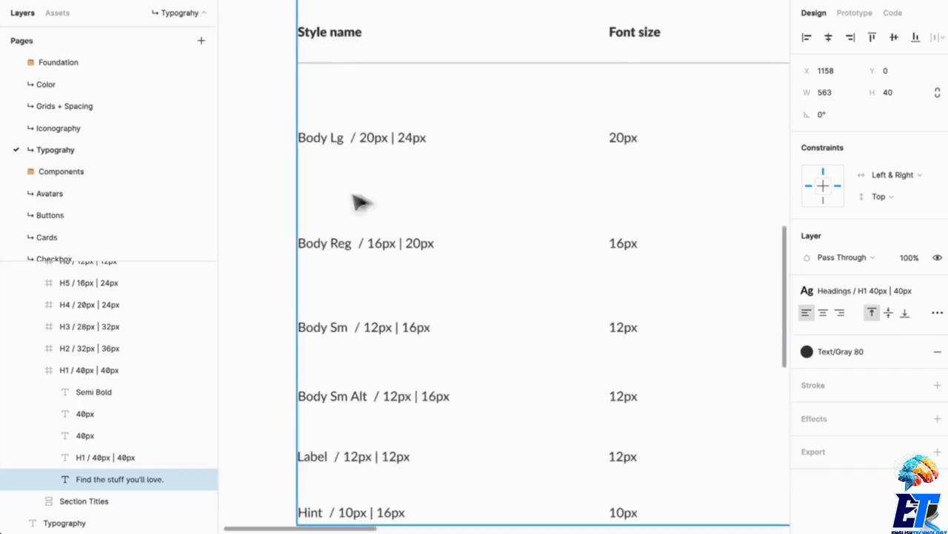
drag(679, 259, 334, 265)
drag(682, 284, 334, 275)
drag(545, 272, 404, 270)
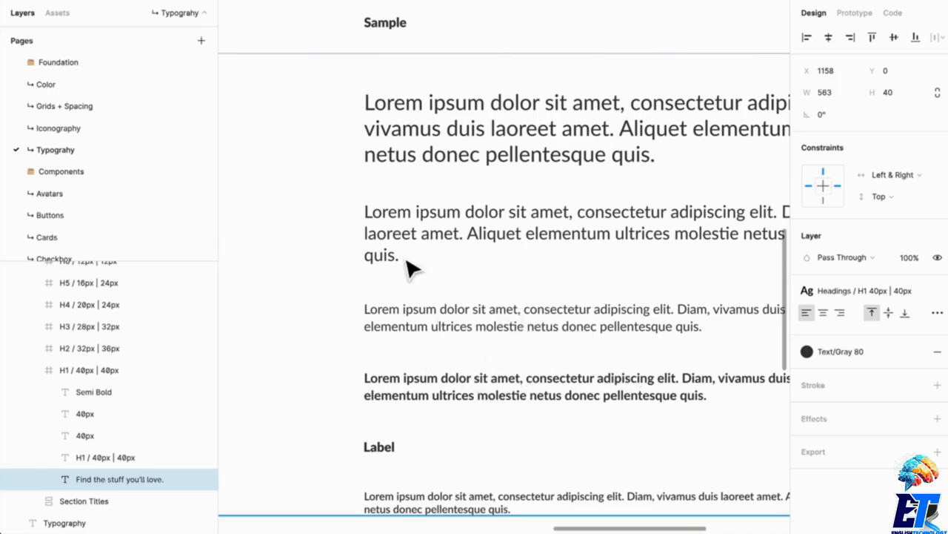
scroll(381, 244, down, 3)
drag(381, 244, 430, 271)
scroll(656, 286, left, 5)
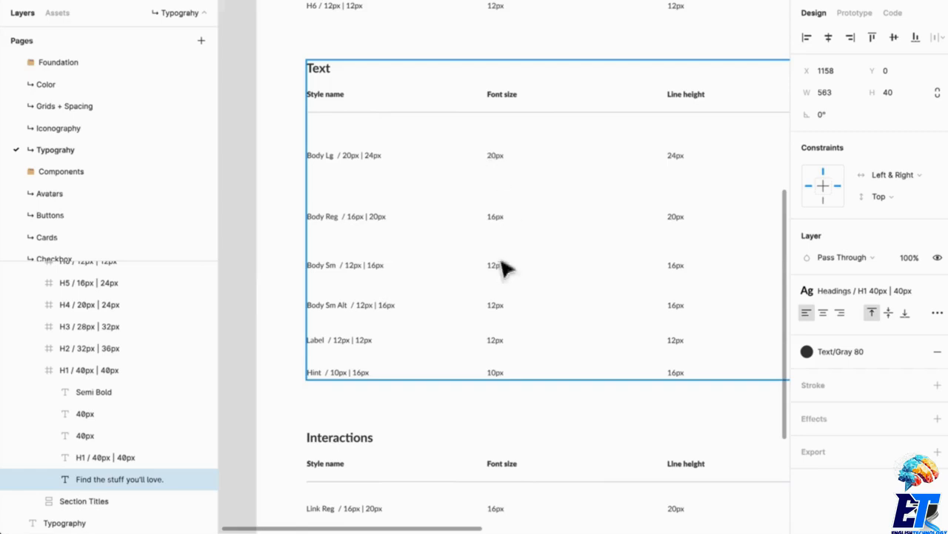
Compare the font sizes and line heights of the Headings rows with those of the Text rows.
scroll(535, 178, up, 5)
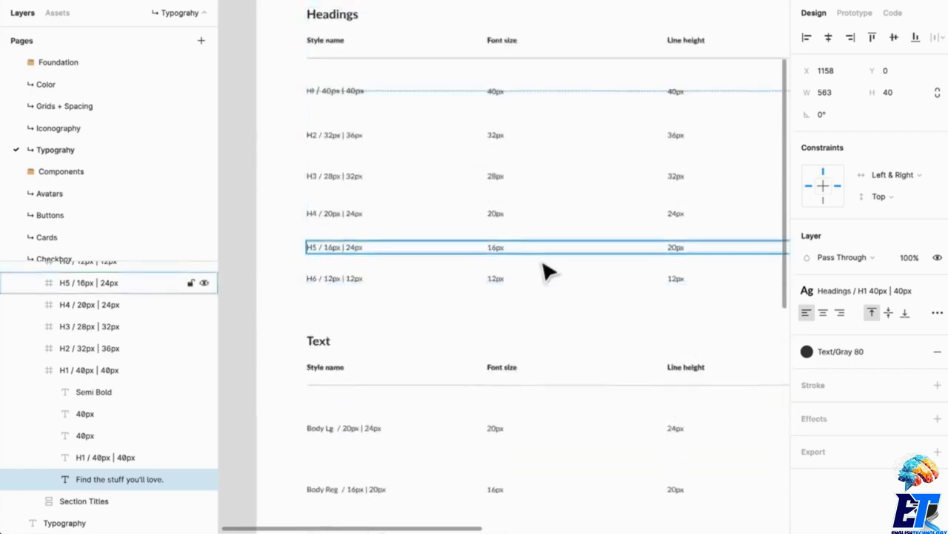
scroll(498, 312, down, 3)
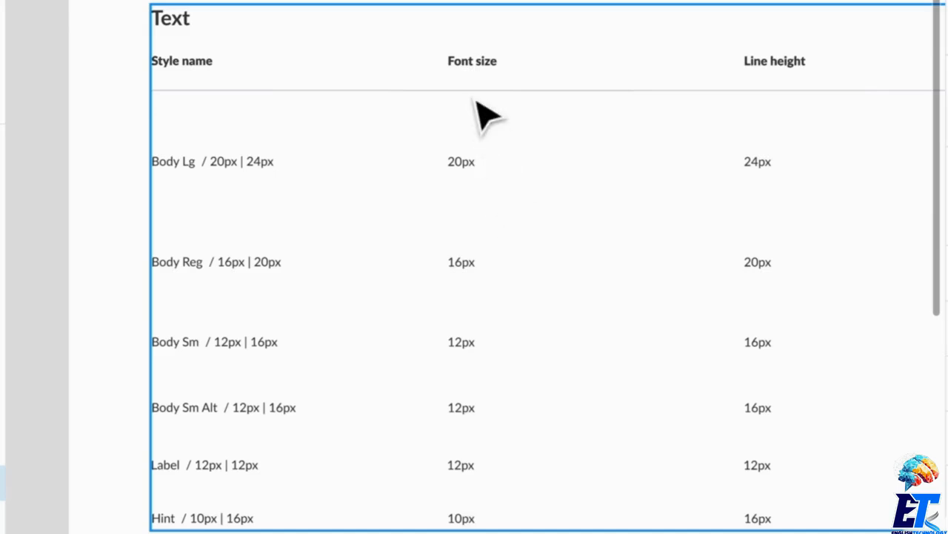
scroll(585, 190, up, 4)
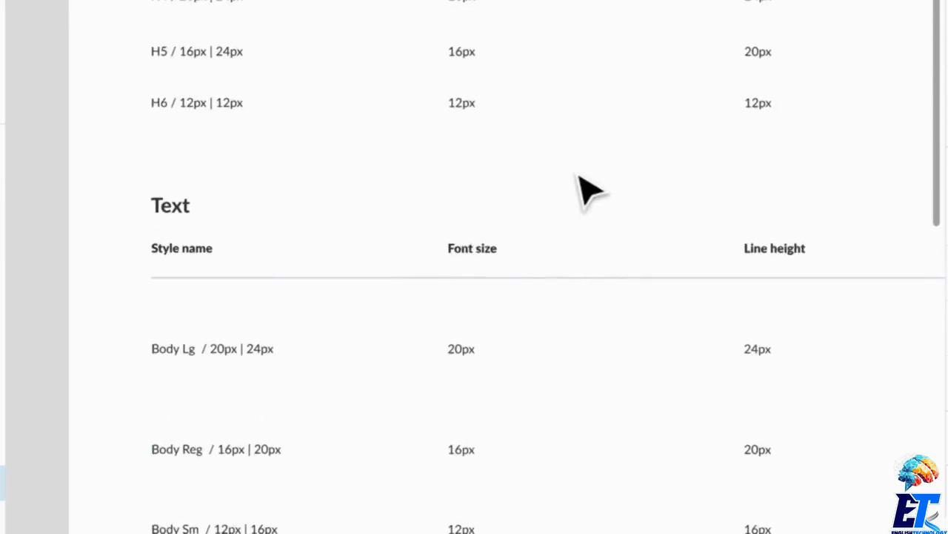
scroll(534, 343, down, 3)
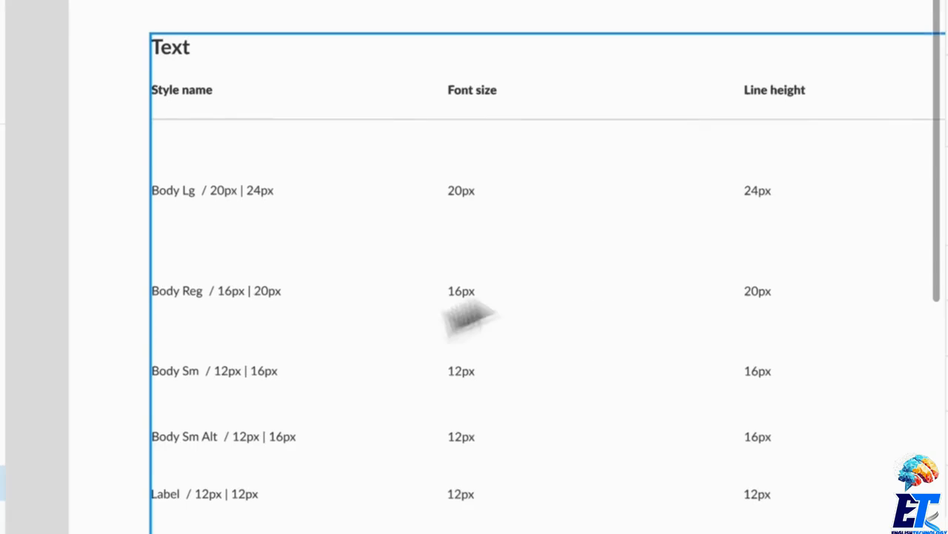
scroll(481, 333, down, 1)
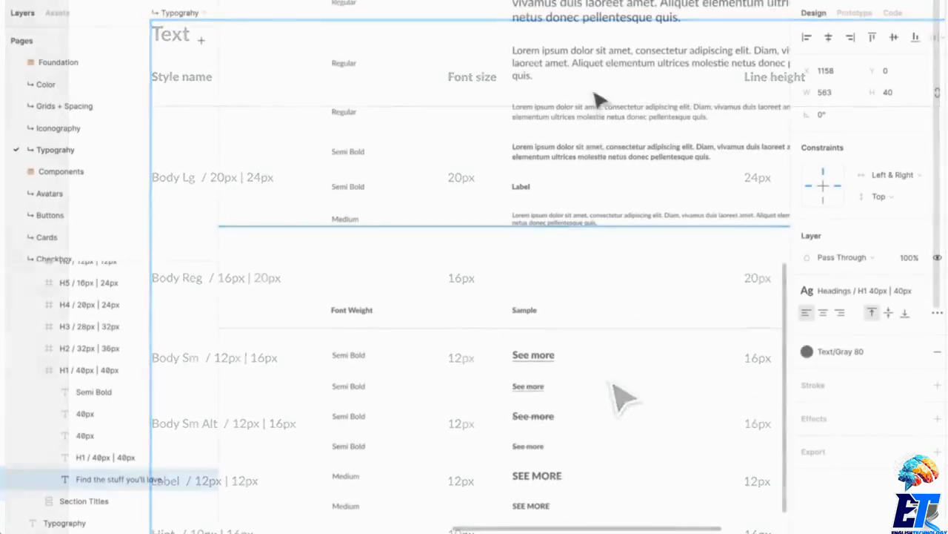
Examine the Interactions table below the Text styles, from style names through to font weights and samples.
scroll(564, 208, up, 4)
scroll(535, 274, down, 4)
scroll(535, 274, left, 4)
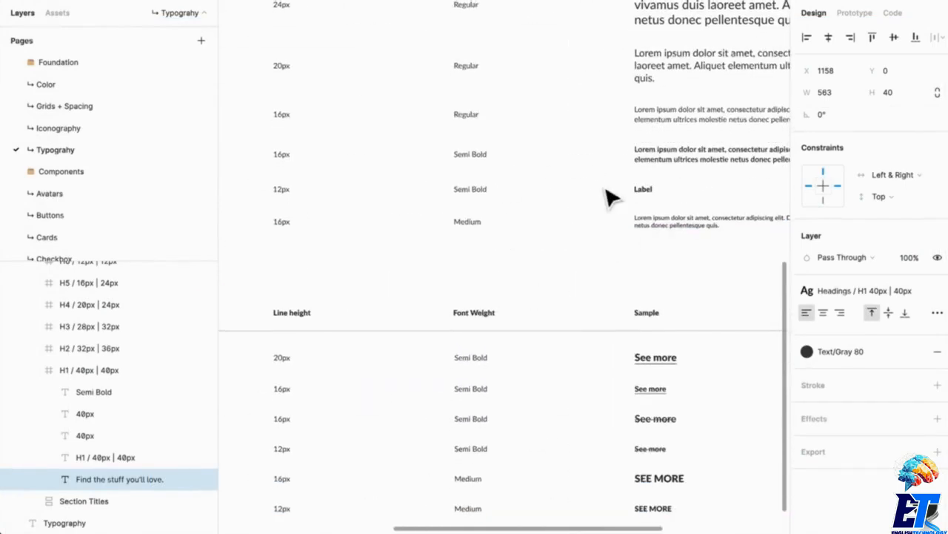
drag(438, 217, 464, 289)
drag(630, 299, 394, 273)
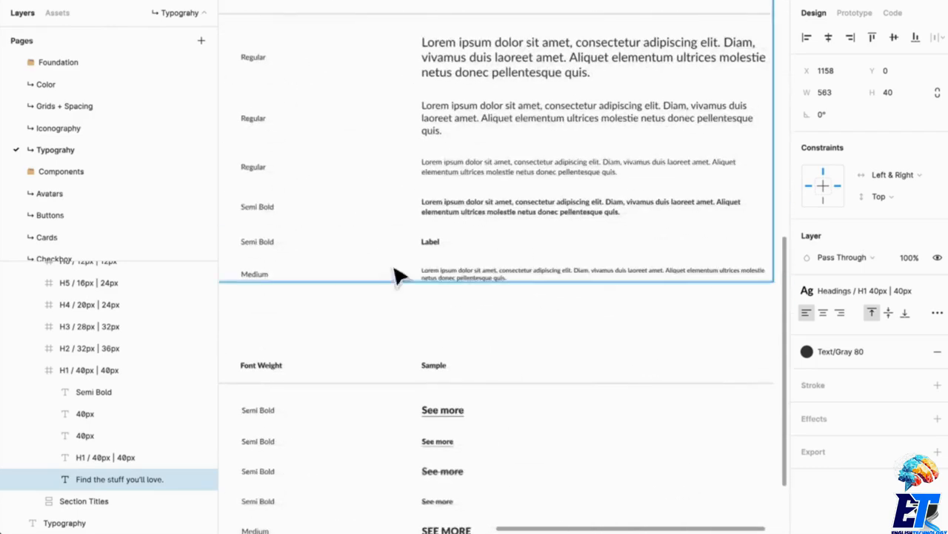
drag(472, 260, 762, 194)
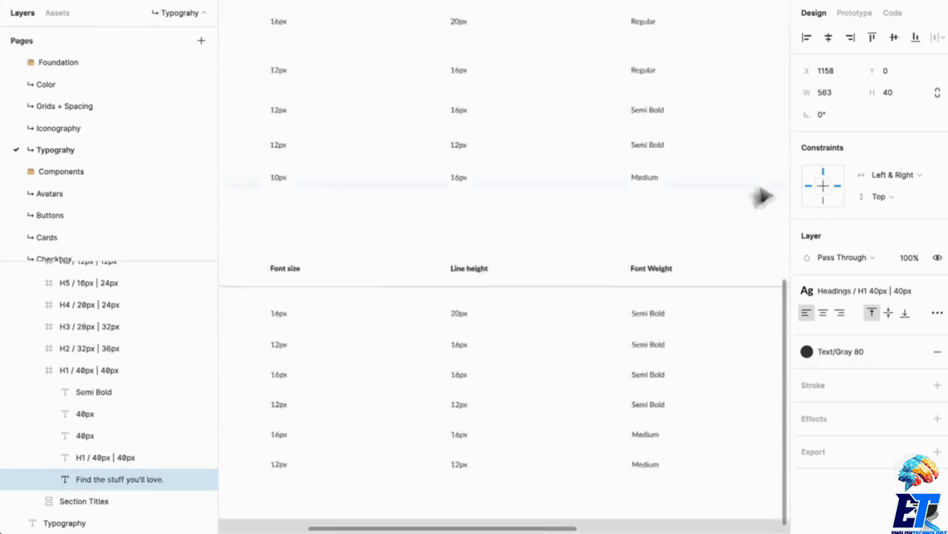
drag(461, 212, 808, 225)
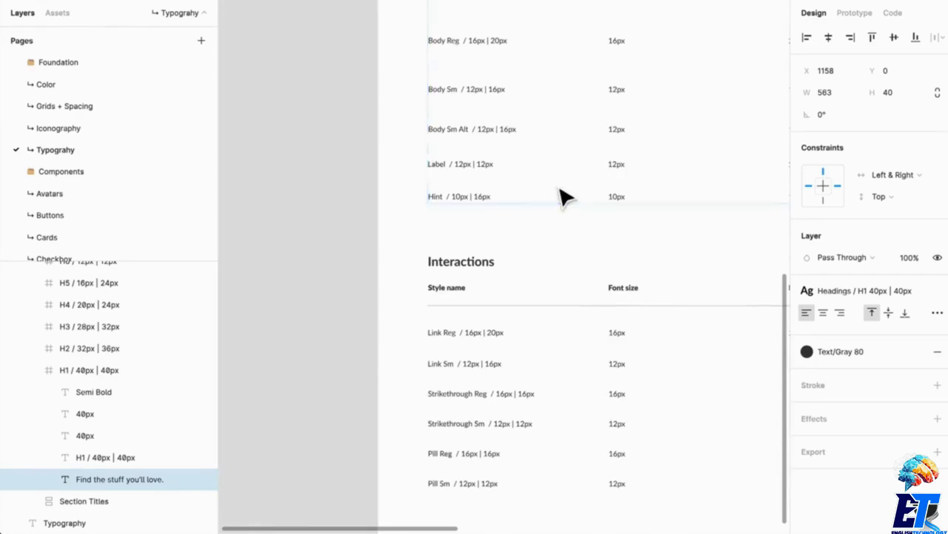
scroll(563, 197, down, 3)
drag(660, 210, 428, 219)
scroll(511, 215, up, 1)
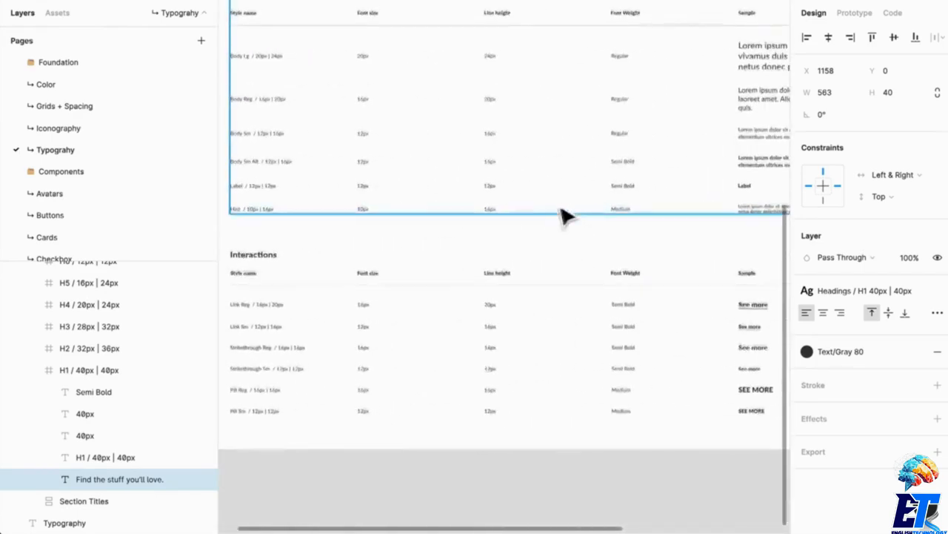
scroll(717, 215, right, 3)
scroll(601, 197, up, 2)
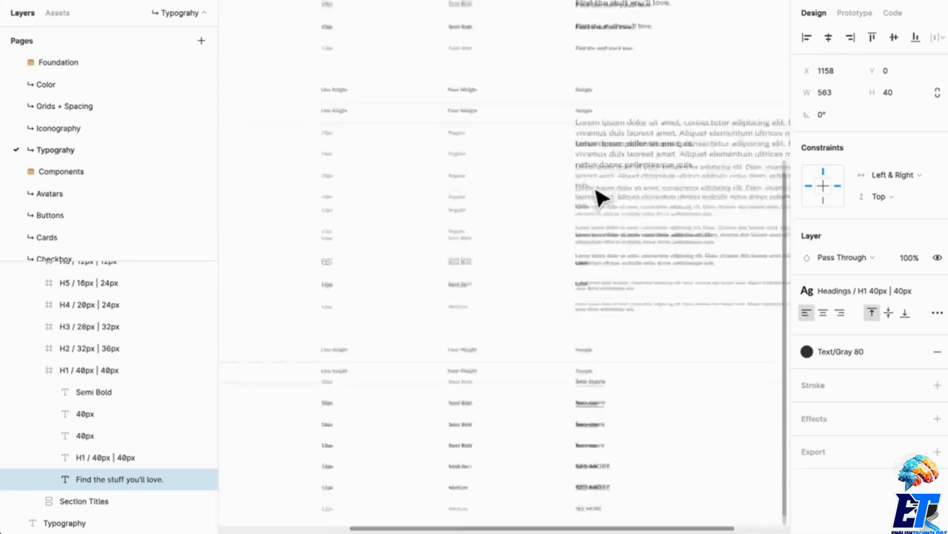
Examine the Label and Hint rows of the Text table, from style names to font weights and sample text.
scroll(588, 312, up, 3)
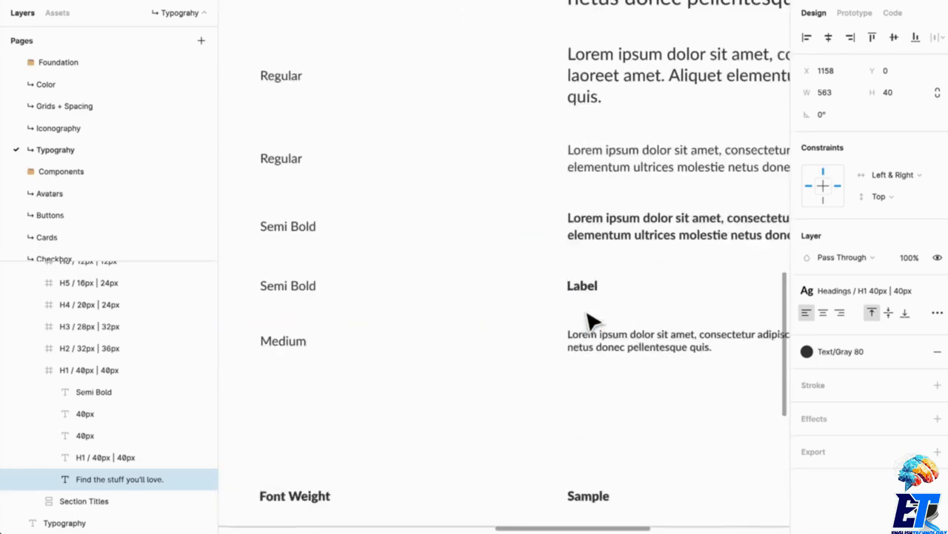
scroll(420, 311, down, 4)
drag(395, 309, 613, 282)
scroll(339, 303, up, 5)
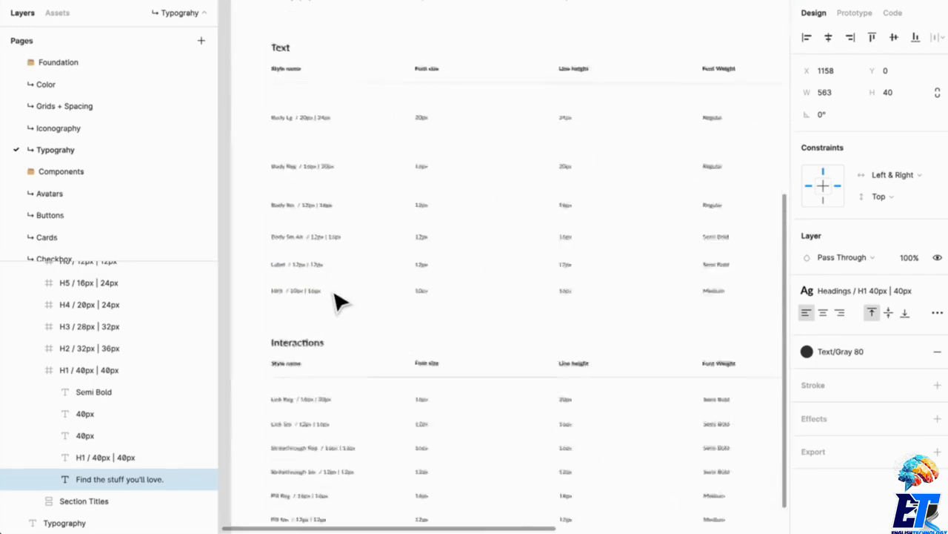
drag(339, 304, 514, 277)
scroll(510, 275, down, 1)
scroll(512, 281, down, 4)
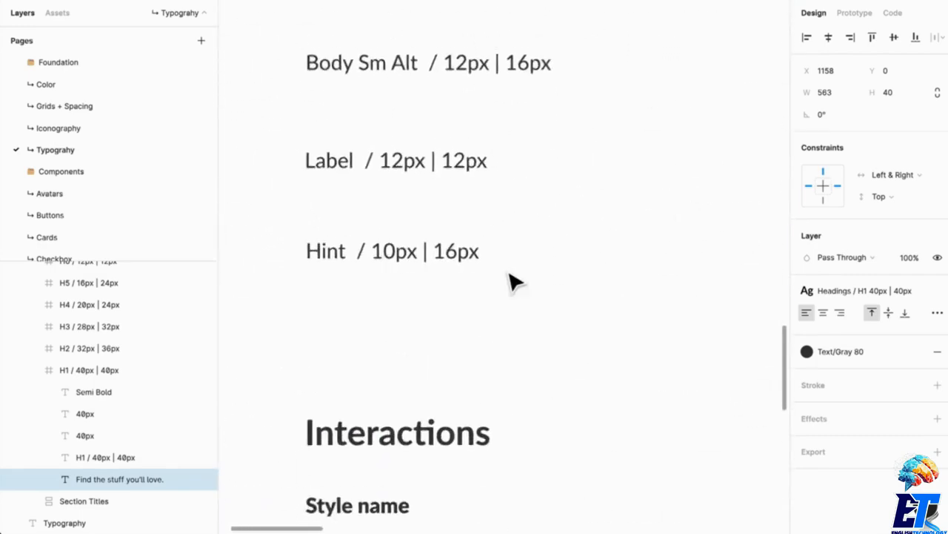
scroll(514, 282, up, 3)
scroll(676, 285, right, 10)
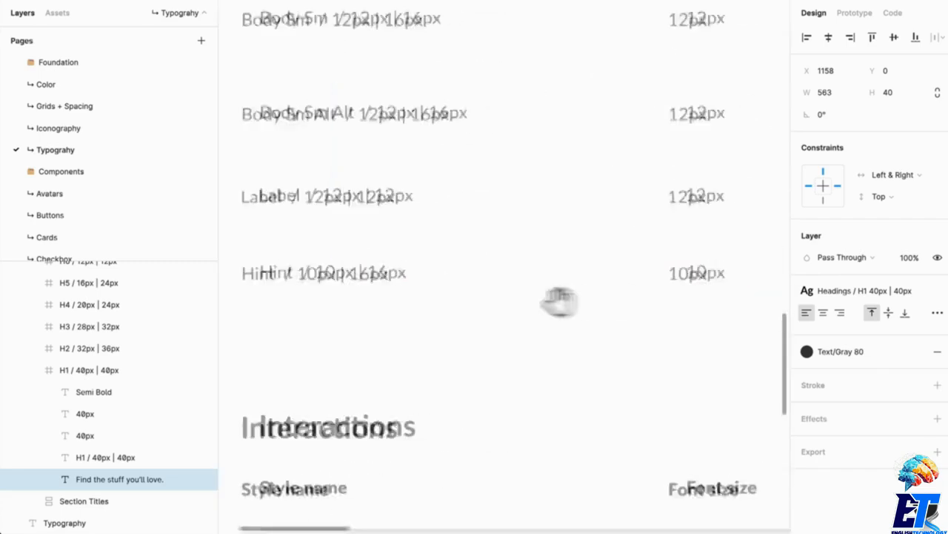
scroll(363, 304, right, 10)
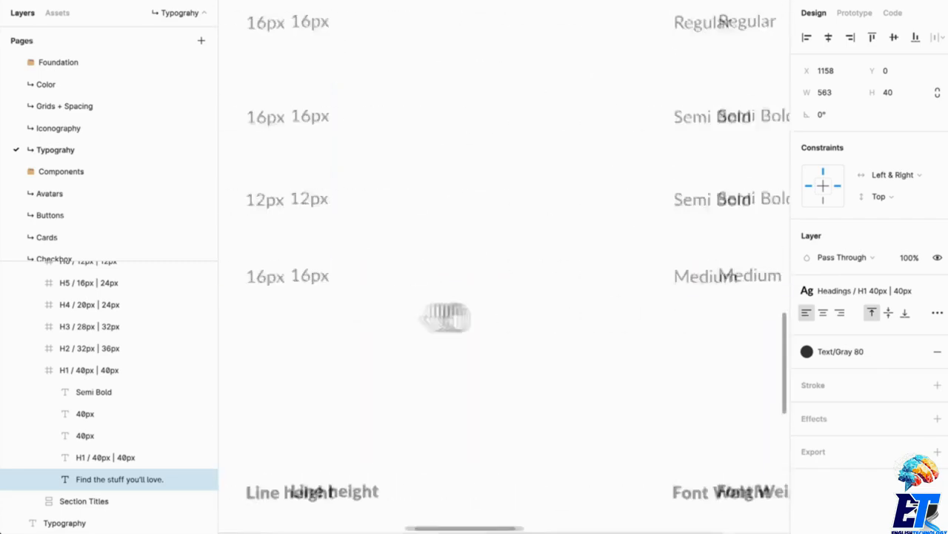
scroll(586, 296, down, 2)
scroll(612, 287, down, 3)
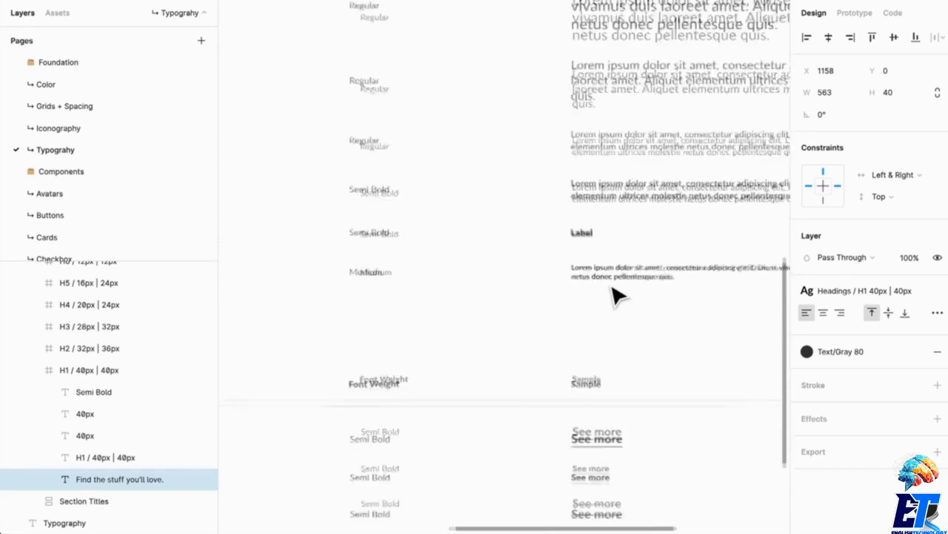
Select the Hint row's sample text, look through the available text styles, and close the list without choosing one.
scroll(612, 286, up, 3)
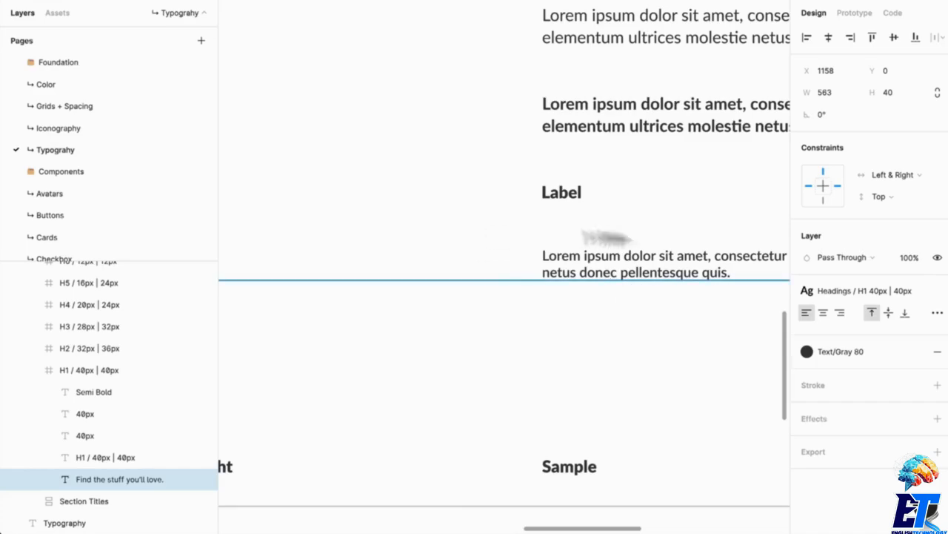
scroll(597, 277, up, 1)
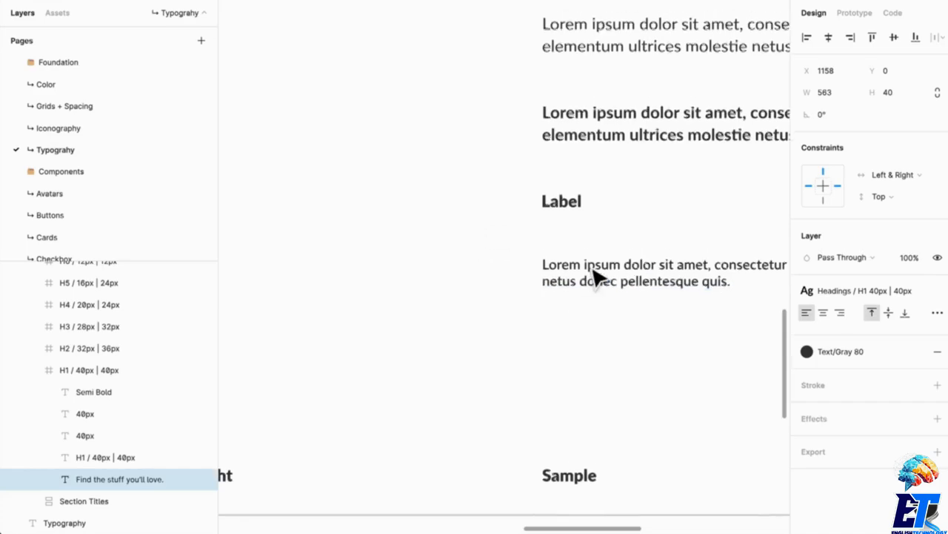
click(598, 277)
click(598, 278)
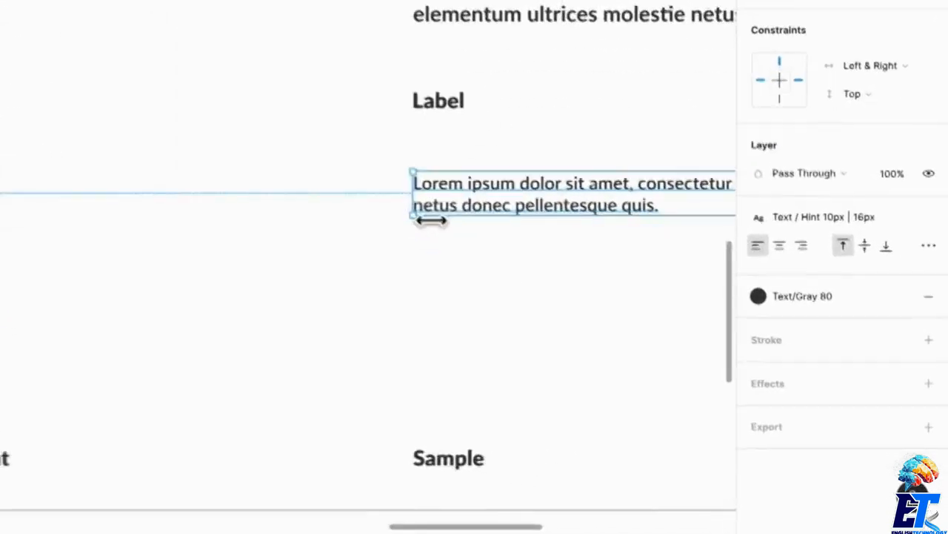
scroll(560, 293, right, 5)
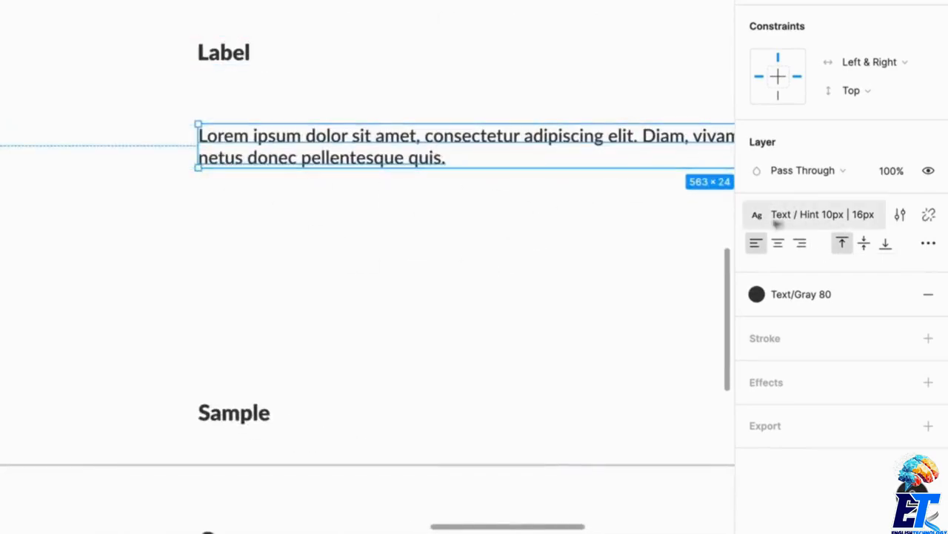
click(868, 216)
scroll(801, 403, up, 5)
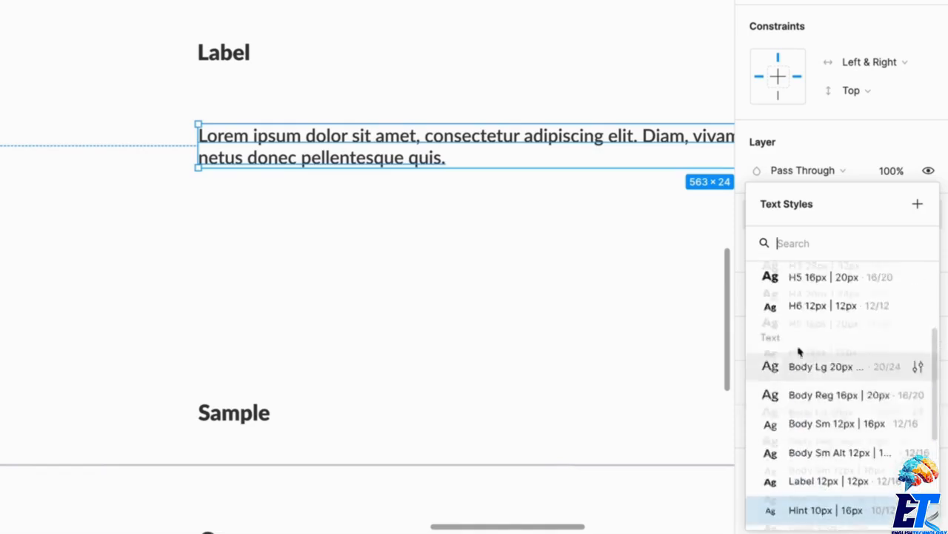
scroll(800, 404, down, 1)
scroll(800, 403, down, 2)
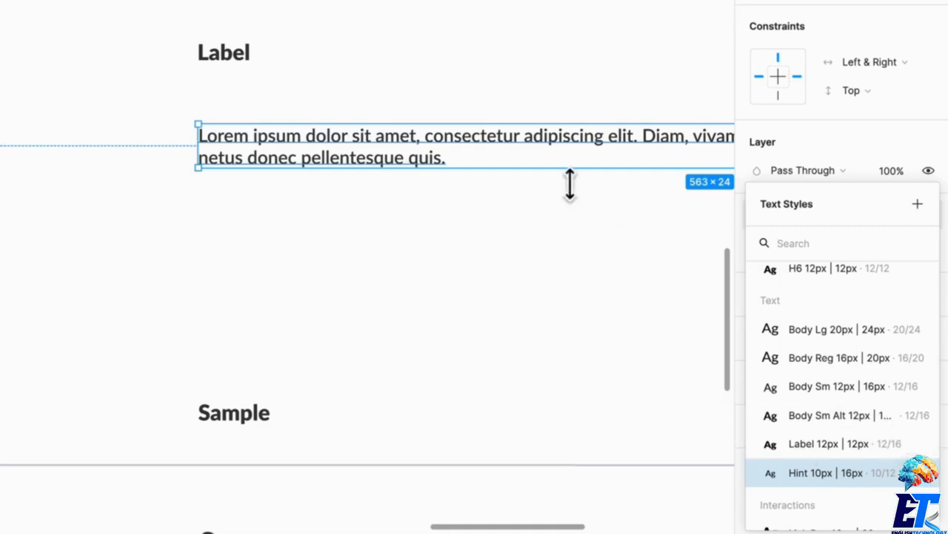
click(593, 298)
Reselect the Hint sample text and apply the Headings / H1 40px | 40px text style to it.
click(609, 165)
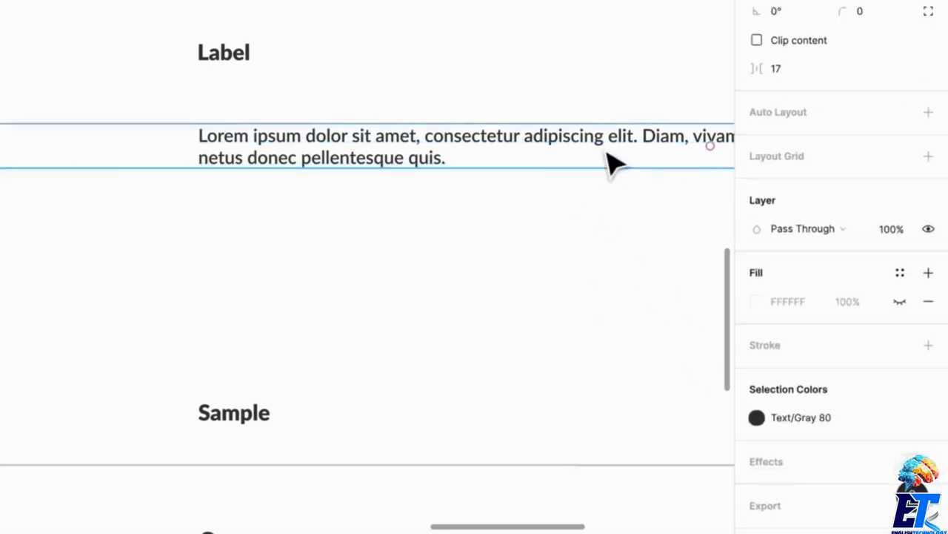
double_click(609, 165)
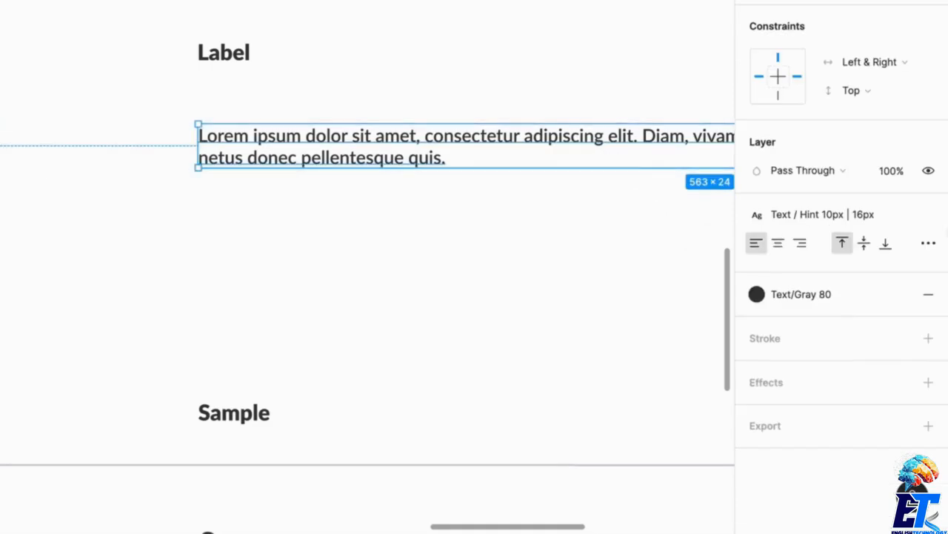
click(815, 214)
click(790, 320)
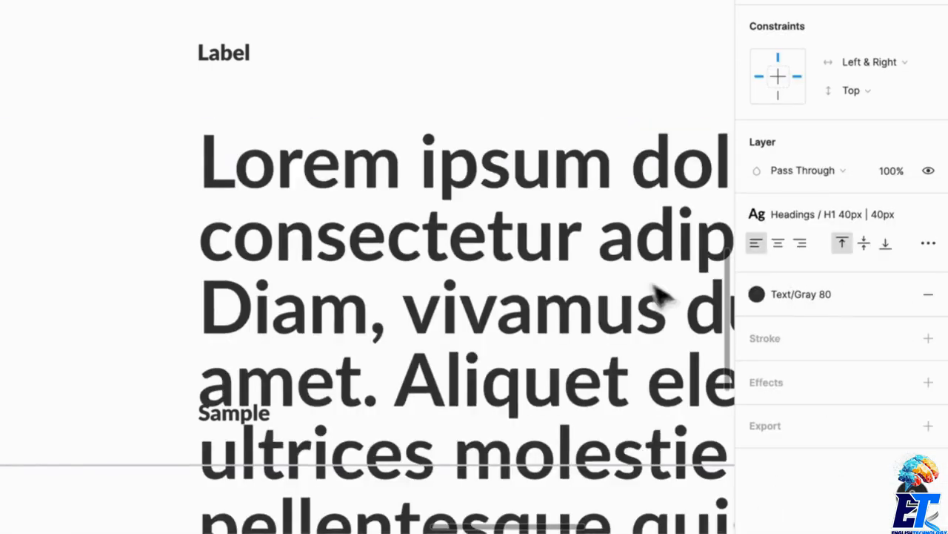
Set the Hint sample text back to the Text / Hint 10px | 16px text style.
click(814, 215)
scroll(841, 392, down, 5)
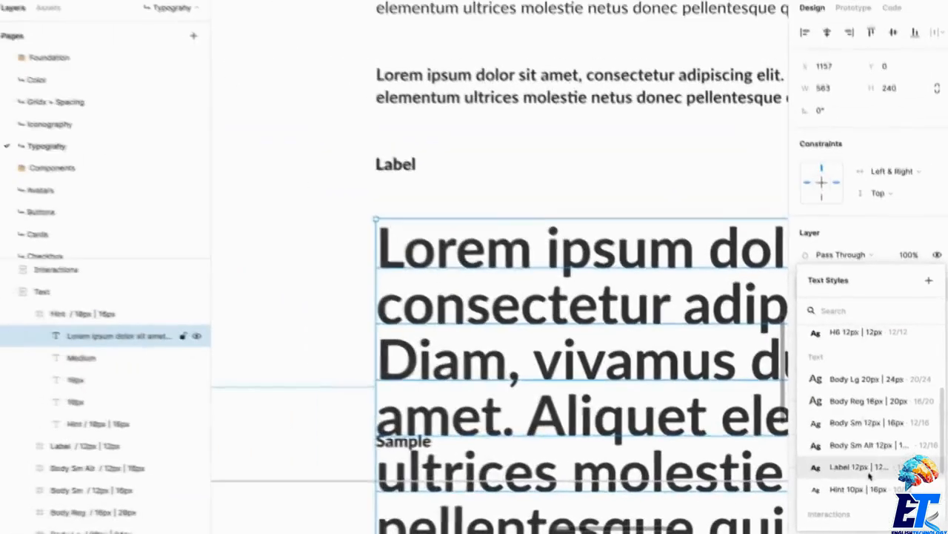
click(871, 485)
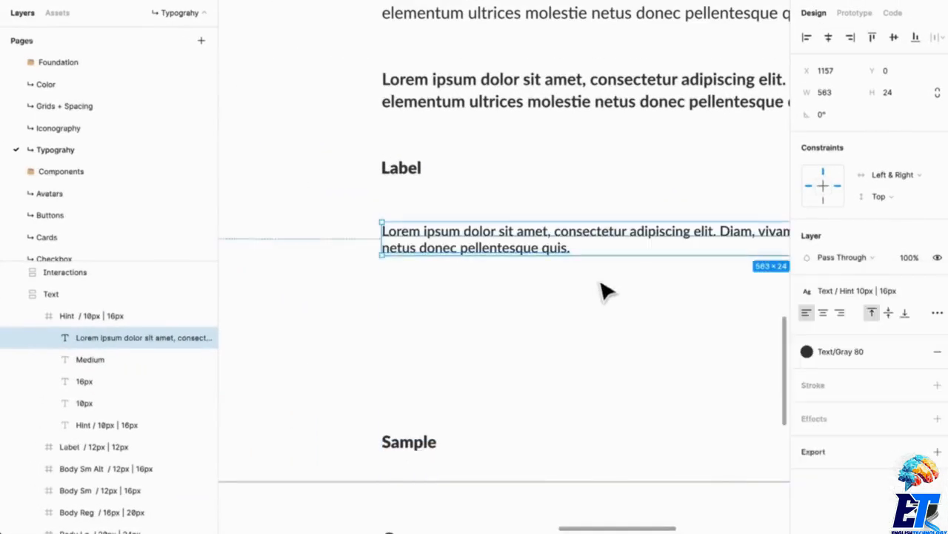
Review the link, strikethrough and pill styles in the Interactions table with their font sizes and line heights.
scroll(583, 354, down, 3)
scroll(583, 353, left, 10)
scroll(582, 353, down, 3)
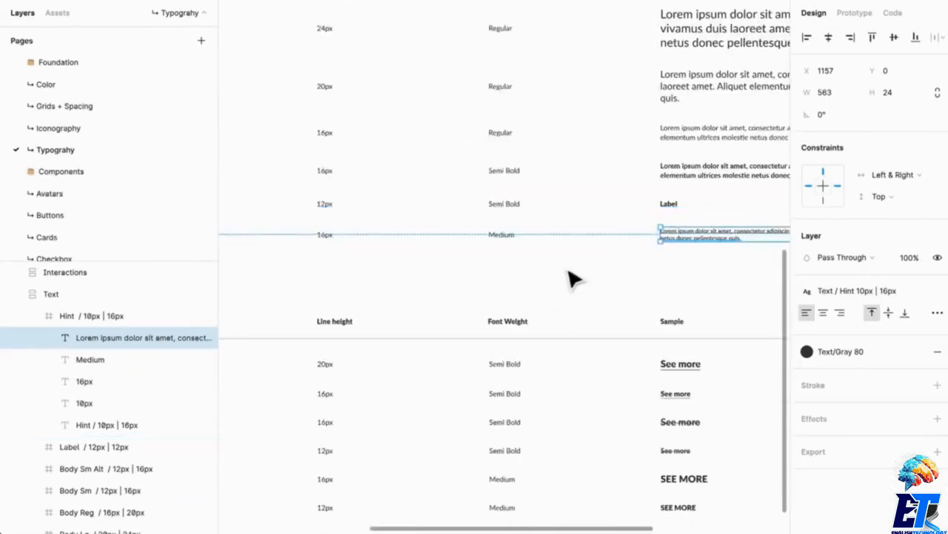
scroll(612, 269, down, 2)
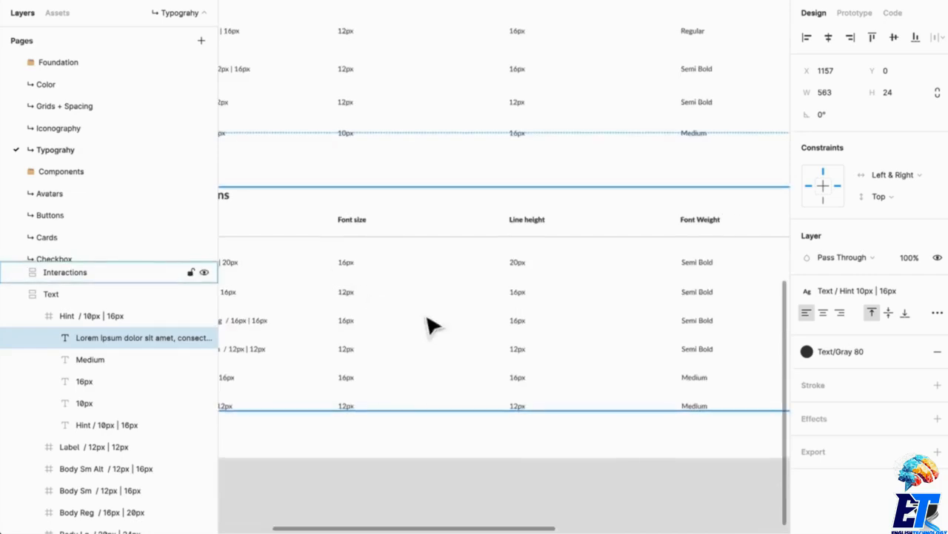
scroll(430, 324, left, 5)
drag(610, 292, 466, 304)
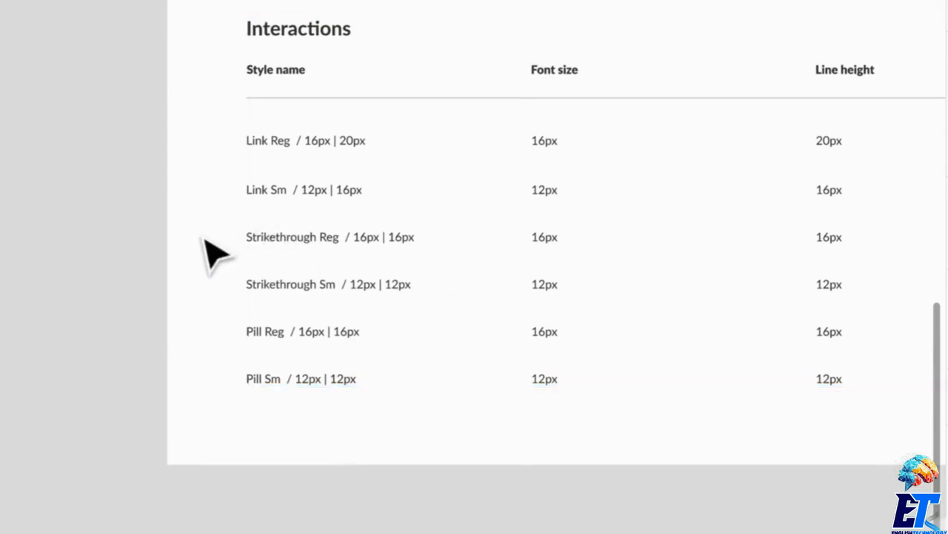
Select the Pill Sm row in the Interactions table and examine the columns from style name across to font weight and sample.
scroll(244, 363, up, 2)
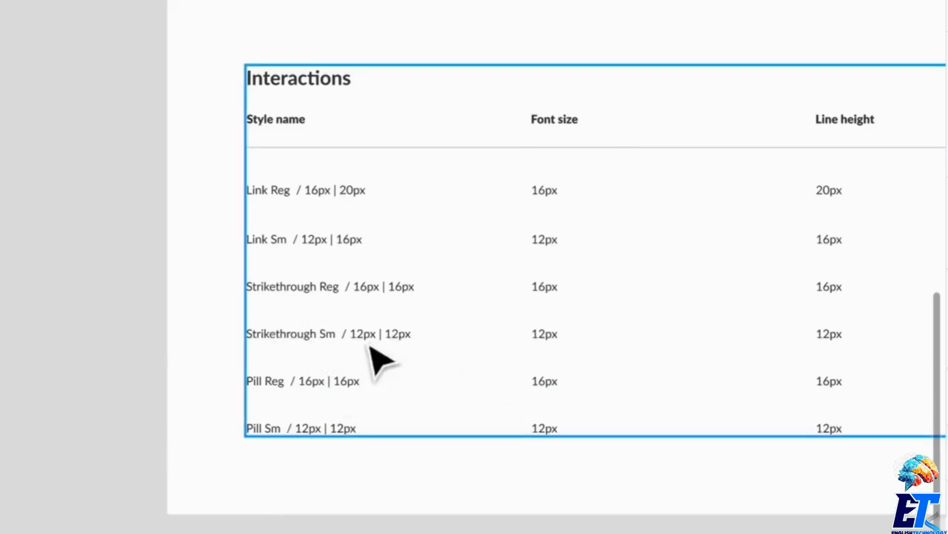
drag(516, 335, 148, 307)
drag(642, 288, 908, 272)
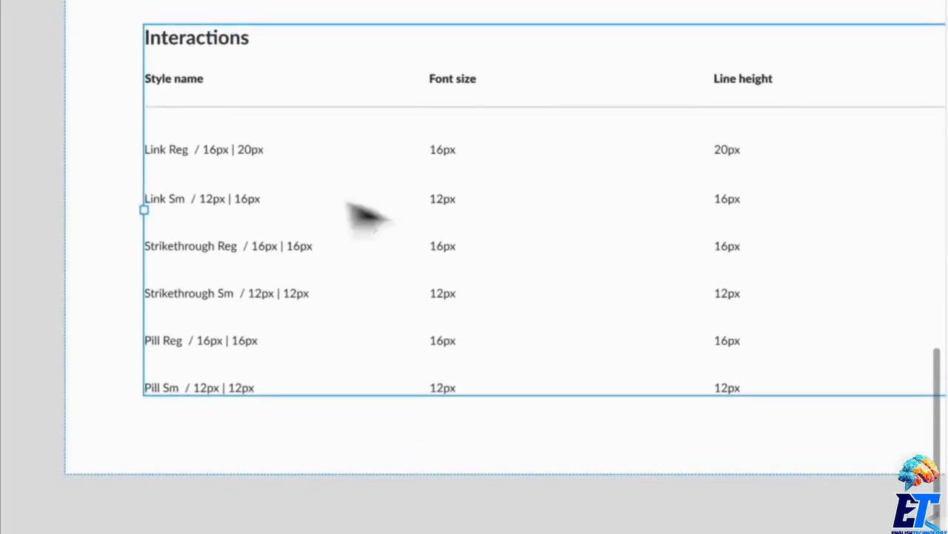
scroll(271, 435, down, 1)
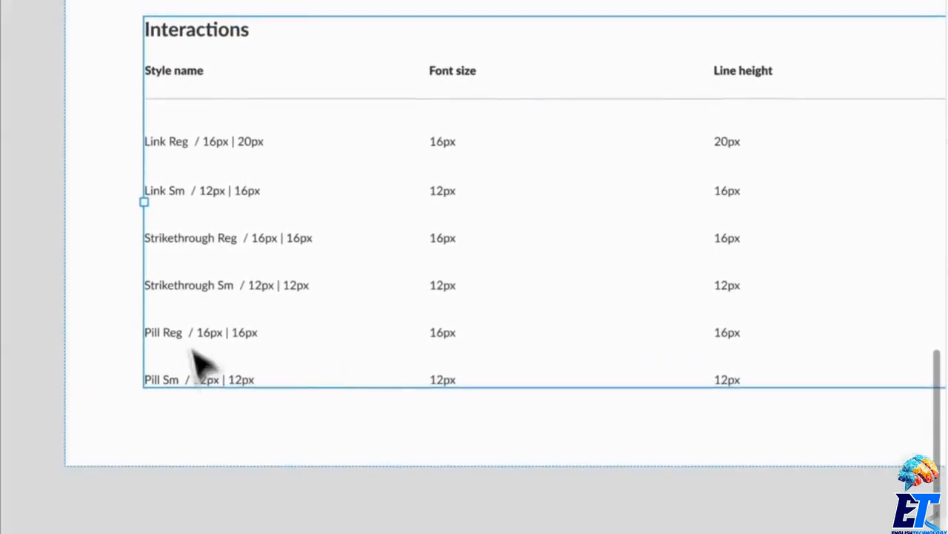
click(222, 398)
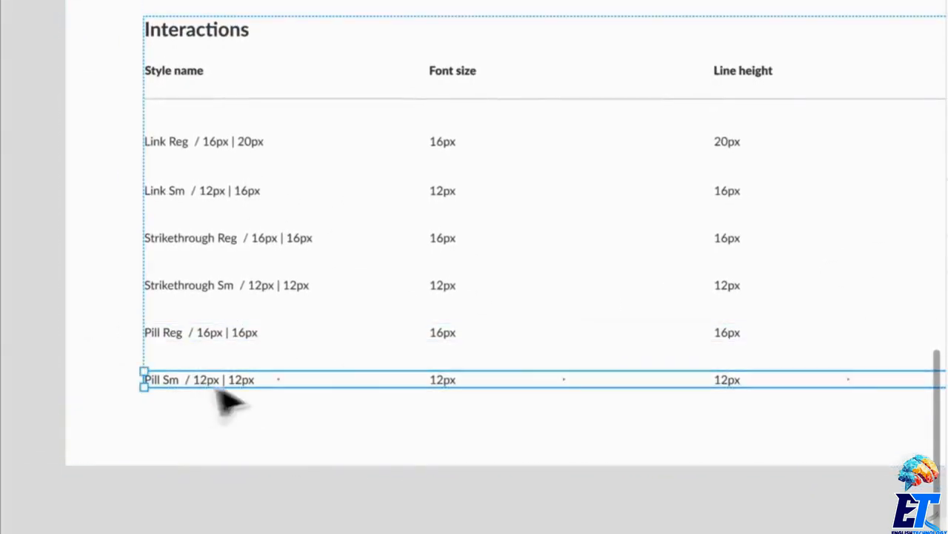
drag(555, 388, 460, 396)
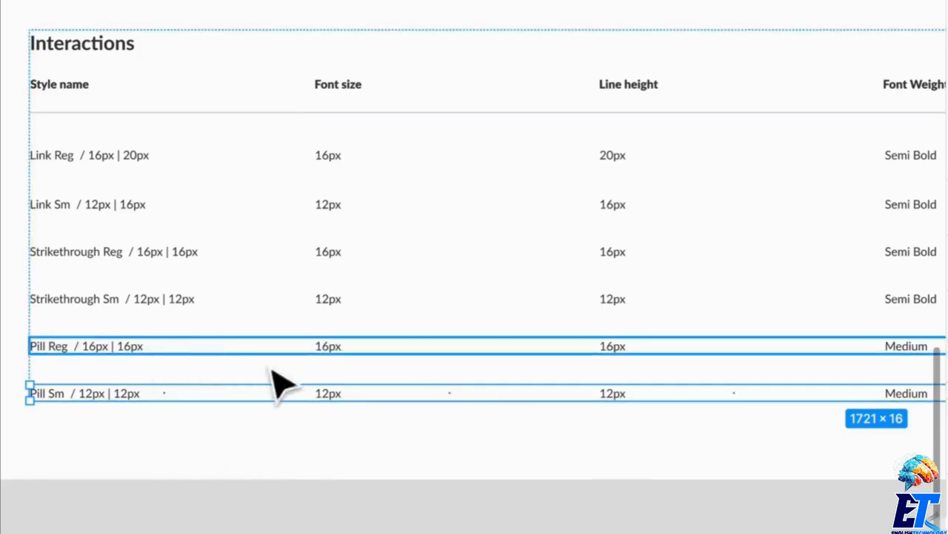
drag(699, 398, 487, 410)
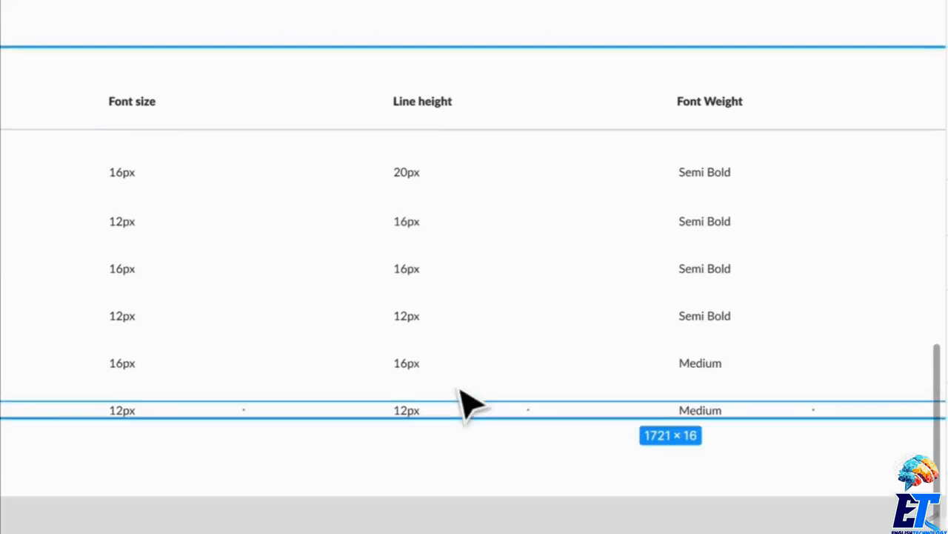
drag(635, 388, 387, 402)
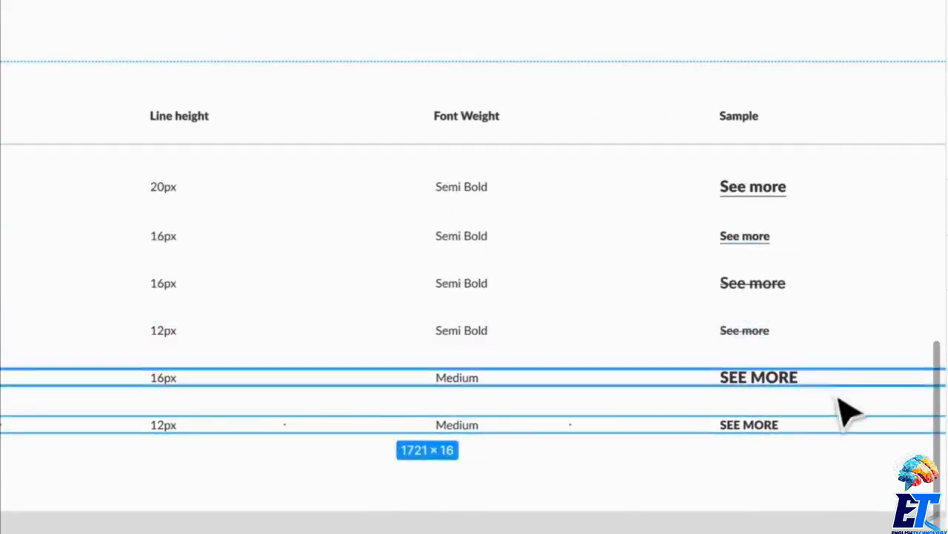
Inspect the Pill Reg, Pill Sm and Strikethrough Reg samples by selecting each one, and select the Link Reg row.
click(787, 385)
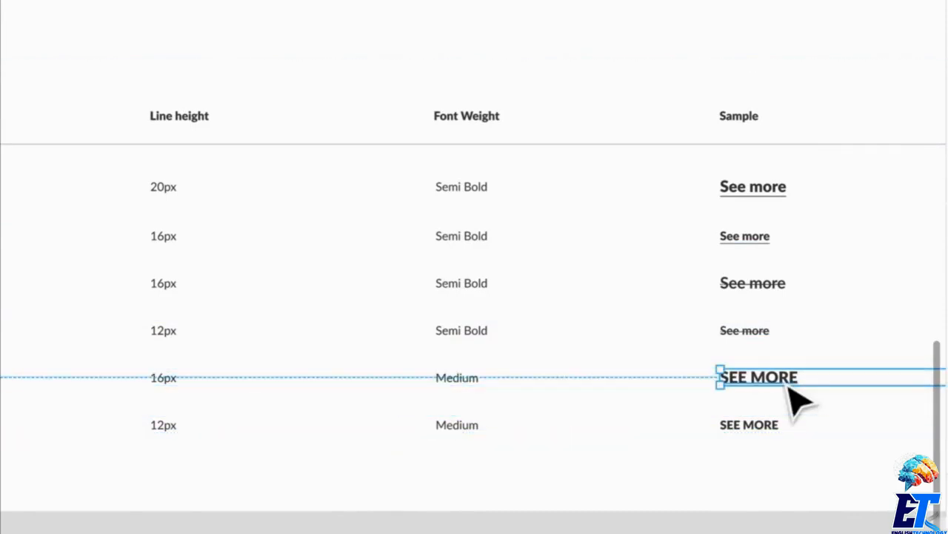
click(752, 437)
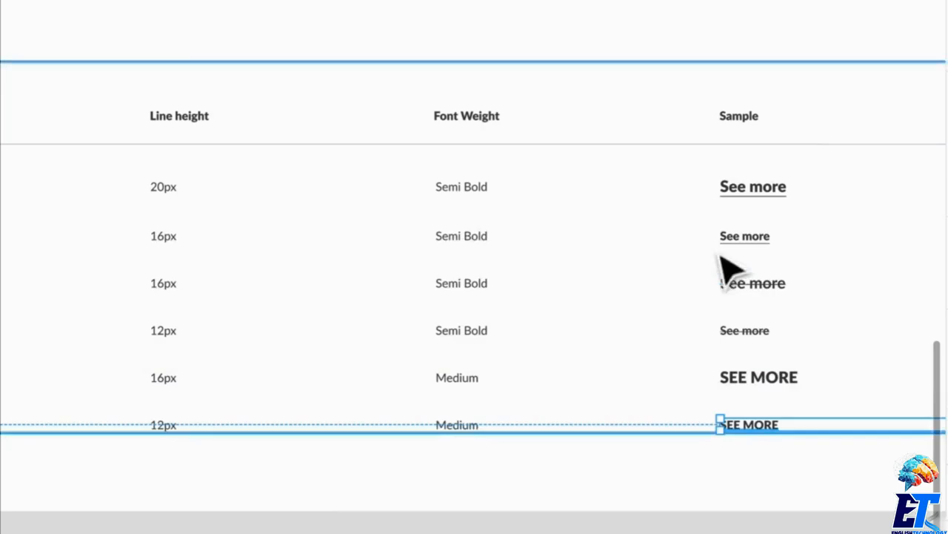
double_click(786, 289)
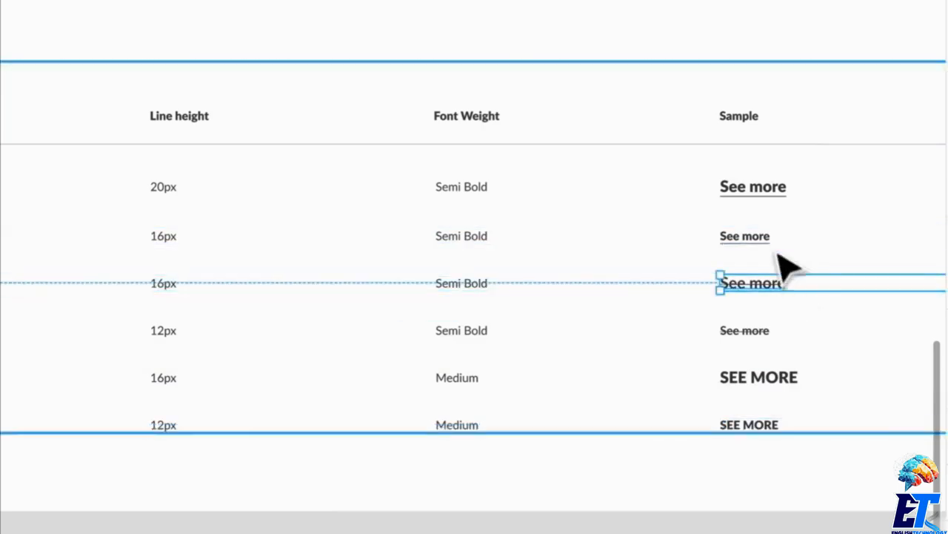
click(786, 192)
Review the font weights and sample paragraphs of the body, label and hint styles in the Text table.
scroll(730, 381, up, 10)
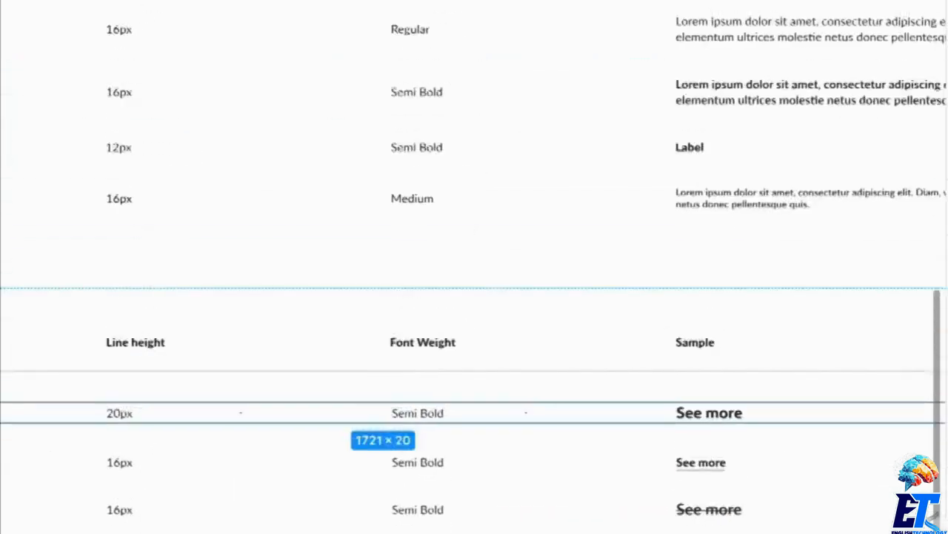
scroll(732, 286, right, 3)
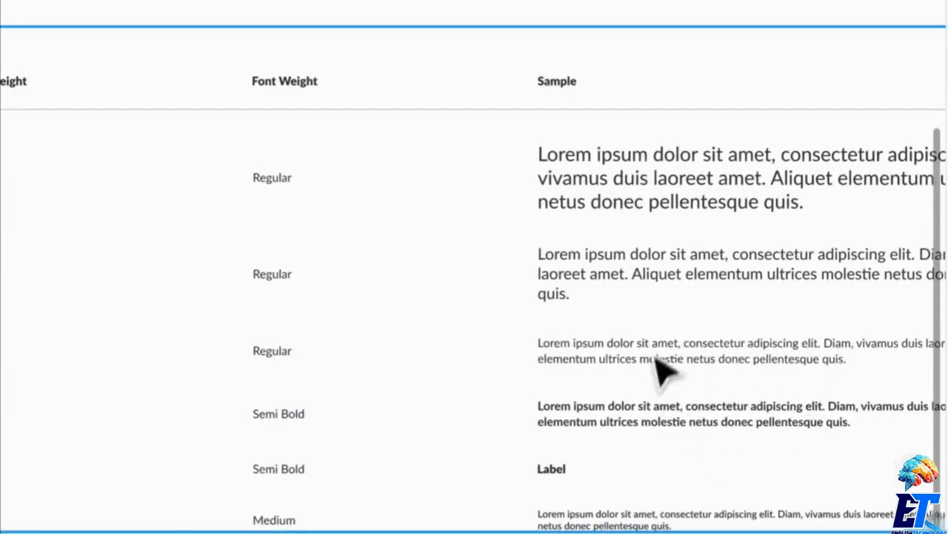
scroll(752, 330, down, 1)
drag(817, 421, 650, 404)
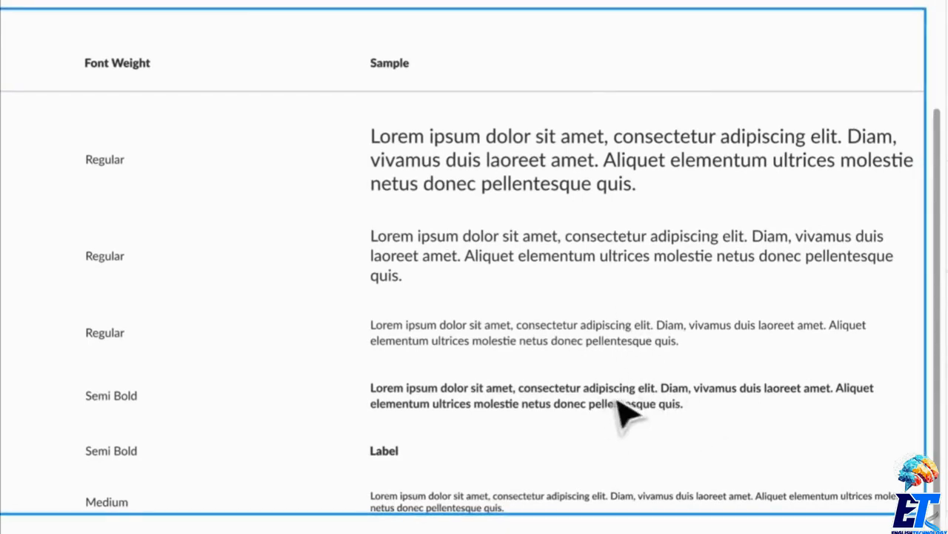
scroll(634, 392, up, 1)
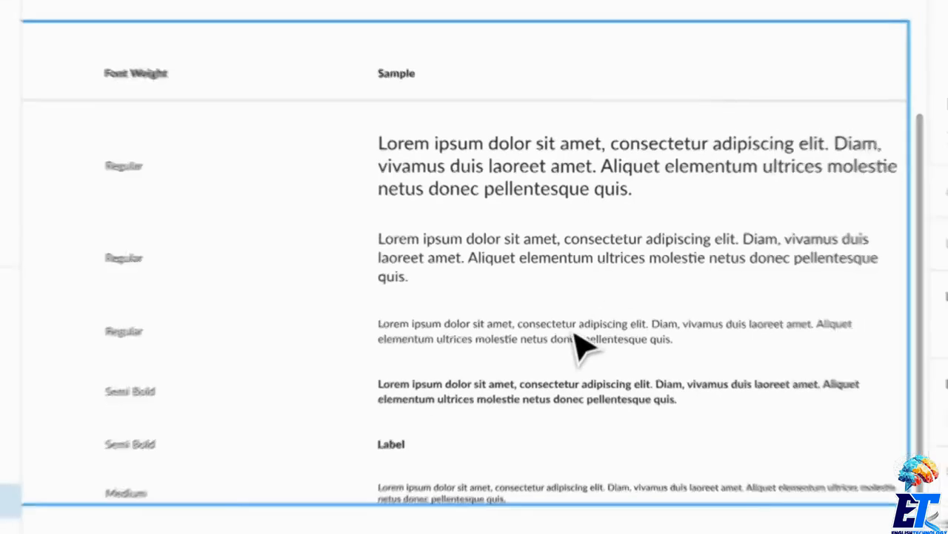
Clear the selection and view the whole Typography frame together with the list of local text styles.
scroll(627, 307, down, 3)
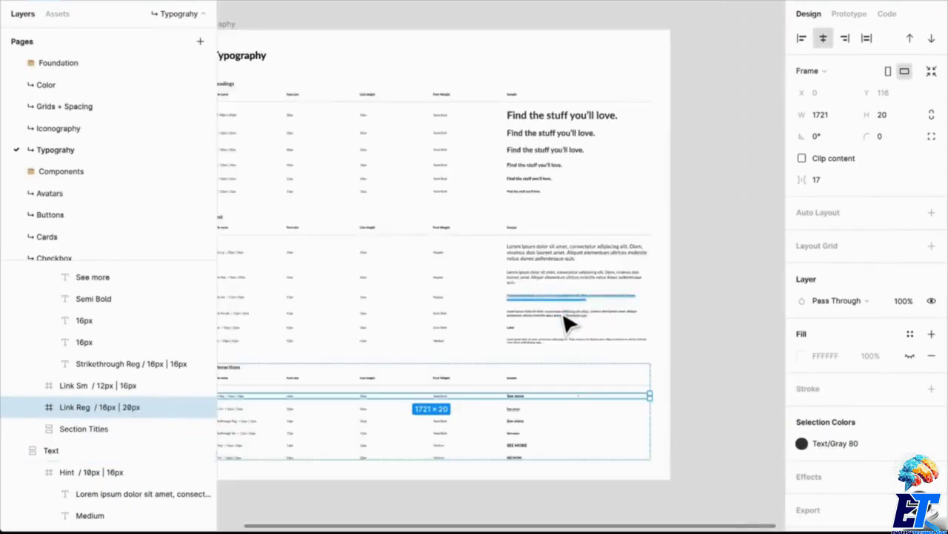
drag(567, 322, 657, 303)
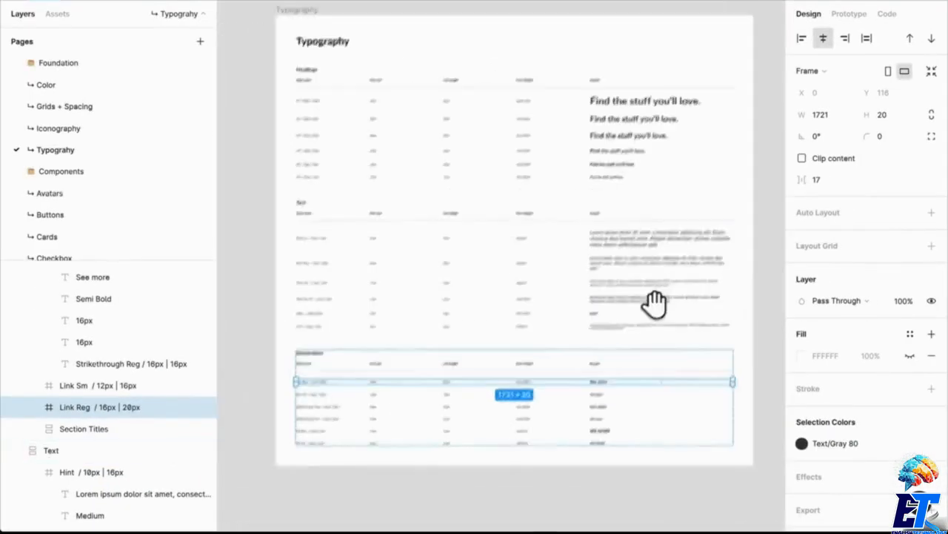
click(263, 158)
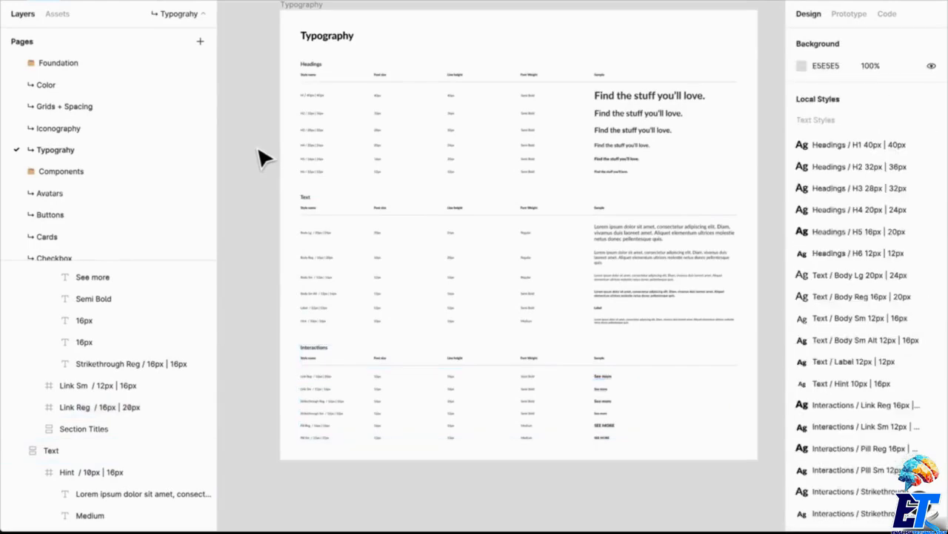
drag(256, 151, 242, 193)
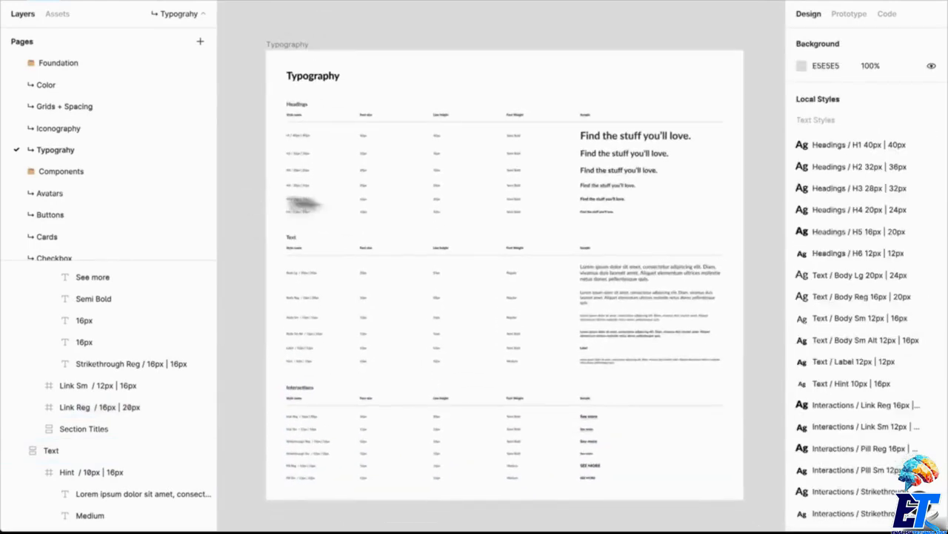